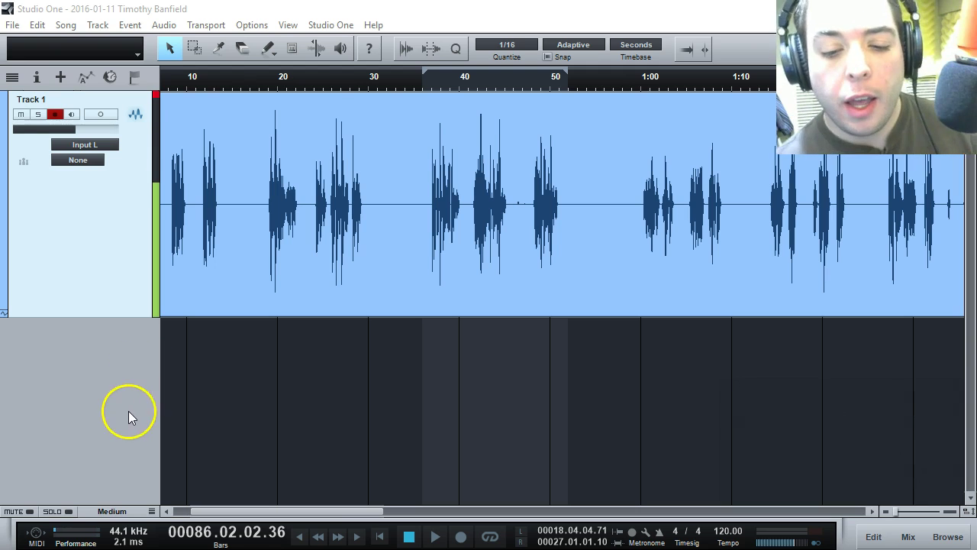
left_click(79, 461)
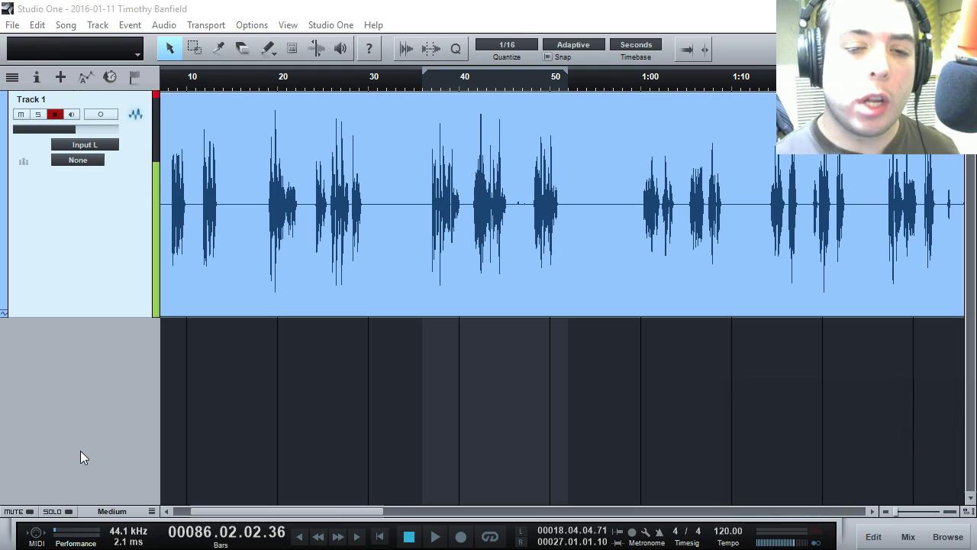
left_click(94, 451)
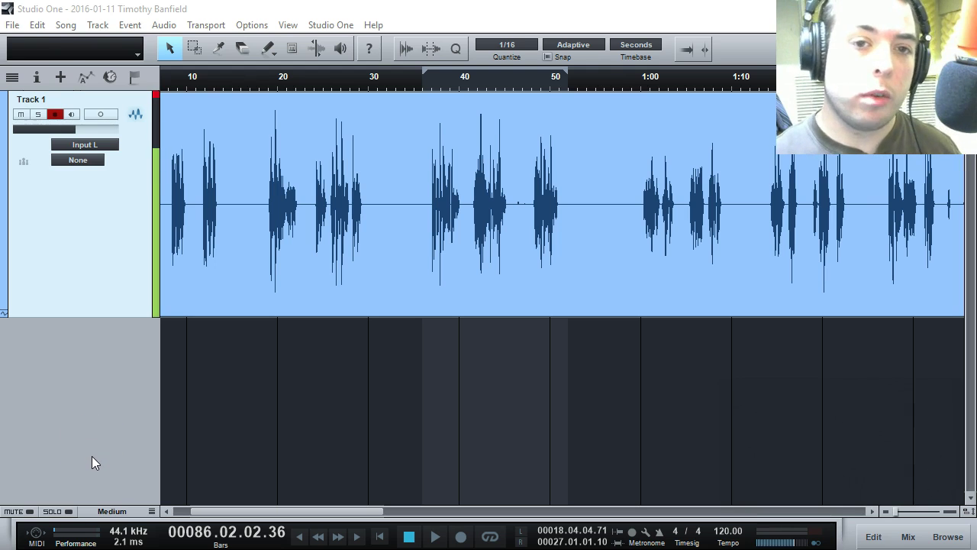
left_click(92, 460)
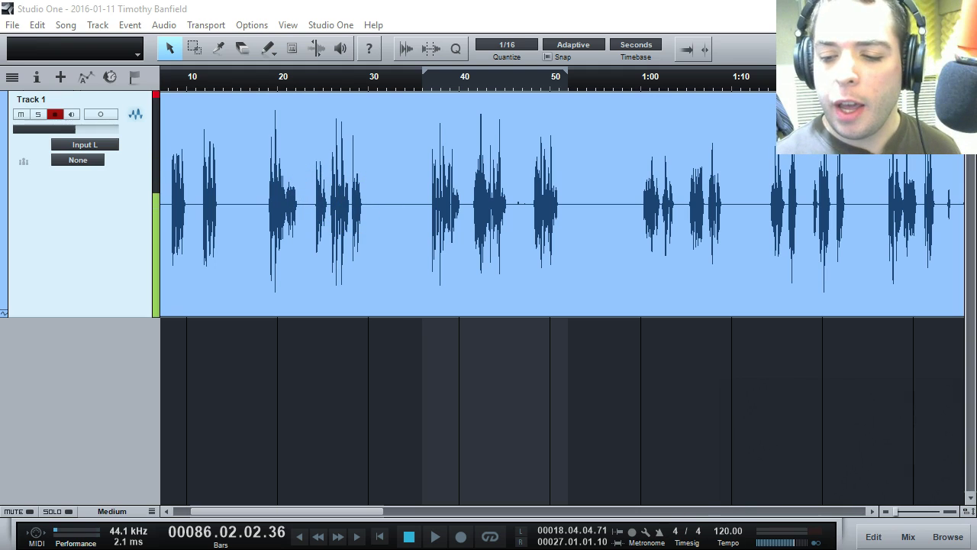
- Switch to the Audacity project and zoom out from sample level until the whole recording fits the timeline, starting at the first track
key("alt+Tab")
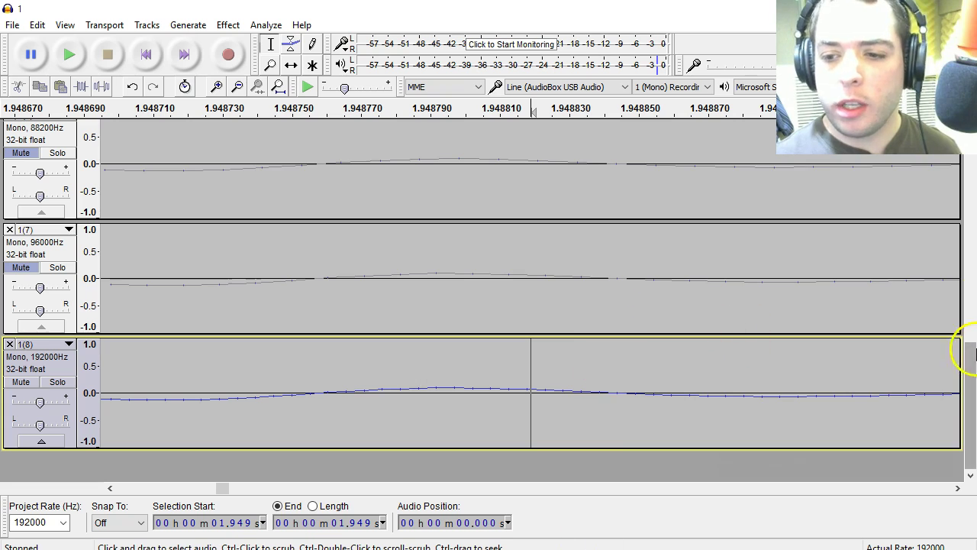
left_click_drag(968, 374, 968, 145)
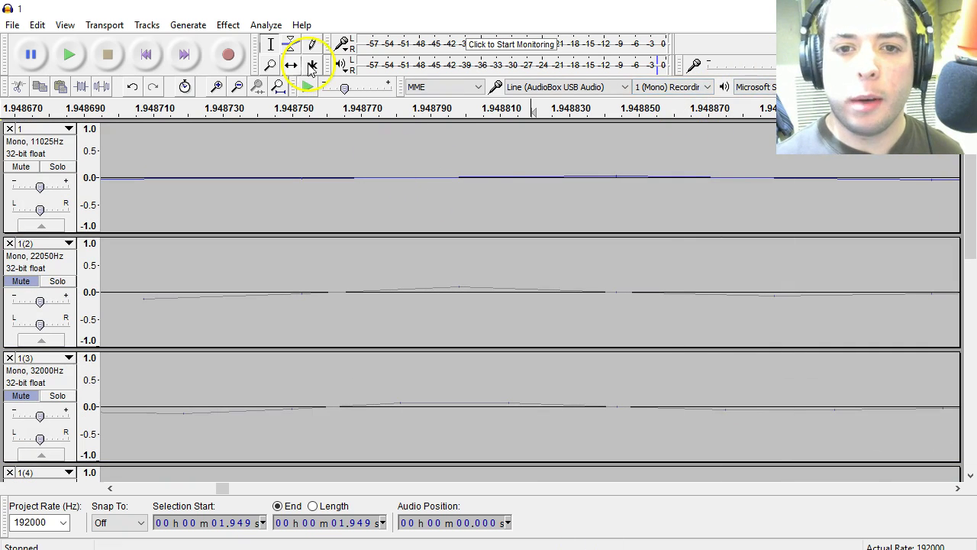
left_click(236, 89)
left_click(236, 89)
left_click(236, 88)
left_click(236, 89)
left_click(236, 89)
left_click(236, 88)
left_click(235, 88)
left_click(236, 88)
left_click(236, 89)
left_click(236, 89)
left_click(235, 88)
left_click(236, 88)
left_click(235, 89)
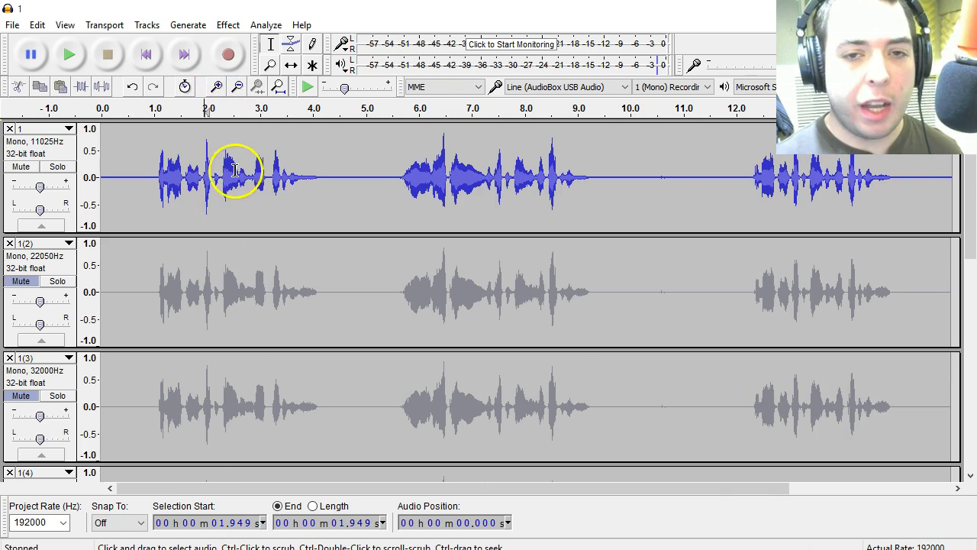
- Mute the 192000 Hz track at the end of the track list
scroll(359, 218, "down", 5)
scroll(363, 276, "down", 3)
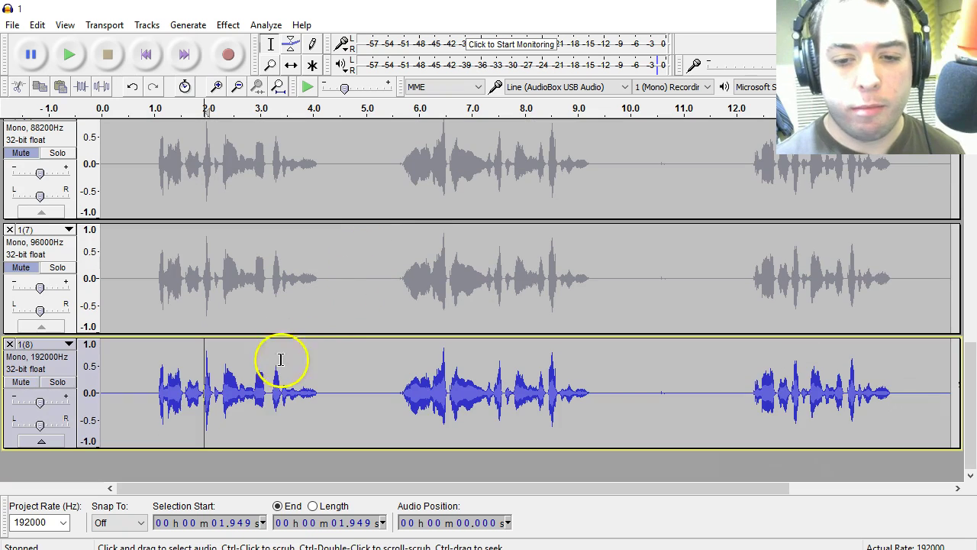
left_click(66, 393)
scroll(384, 373, "up", 8)
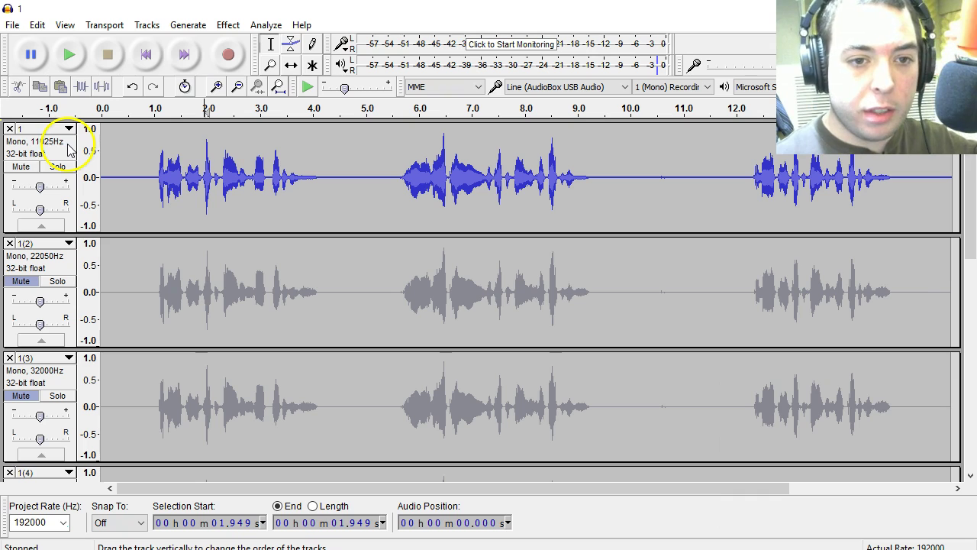
- Examine the sample rates and mute states of all the tracks, from the 11025 Hz one to the 192000 Hz one
left_click(54, 262)
scroll(201, 223, "down", 2)
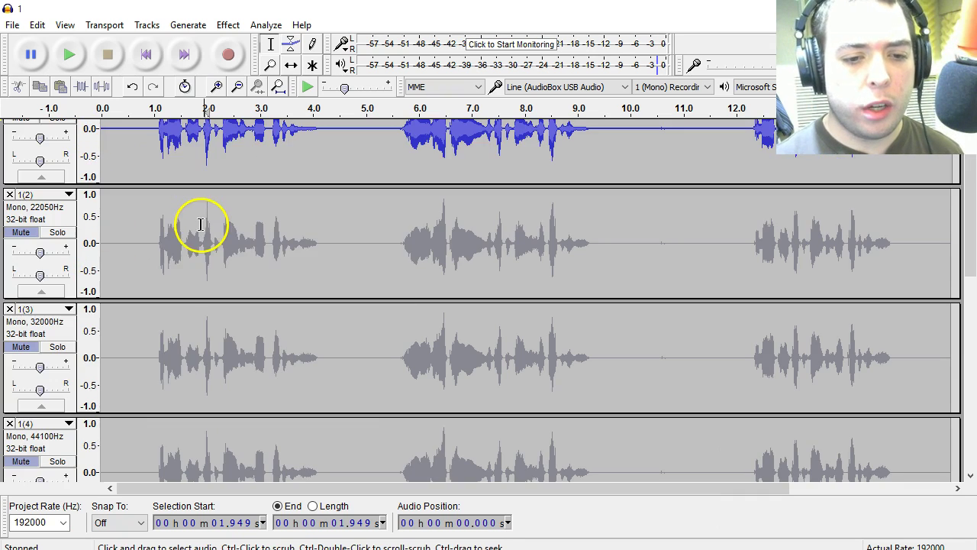
scroll(78, 313, "down", 4)
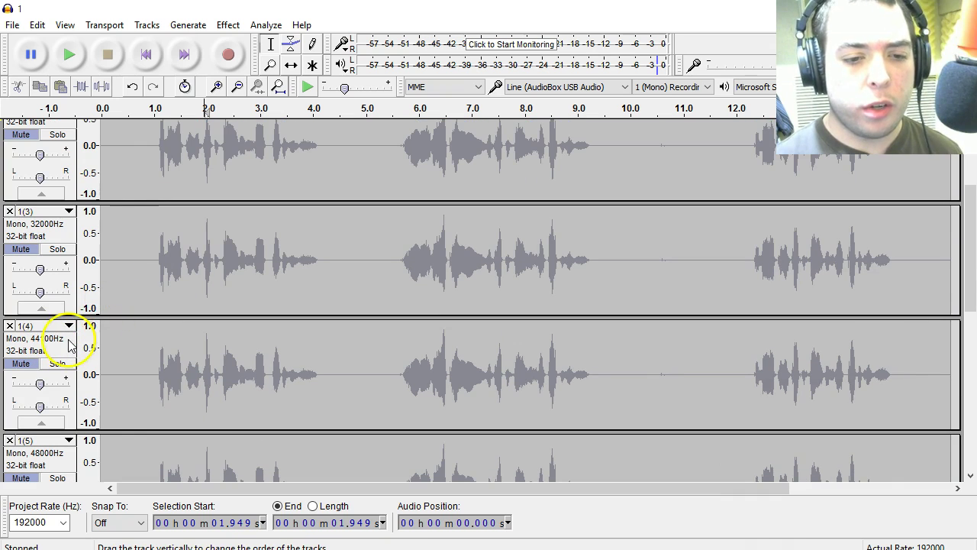
scroll(87, 312, "down", 4)
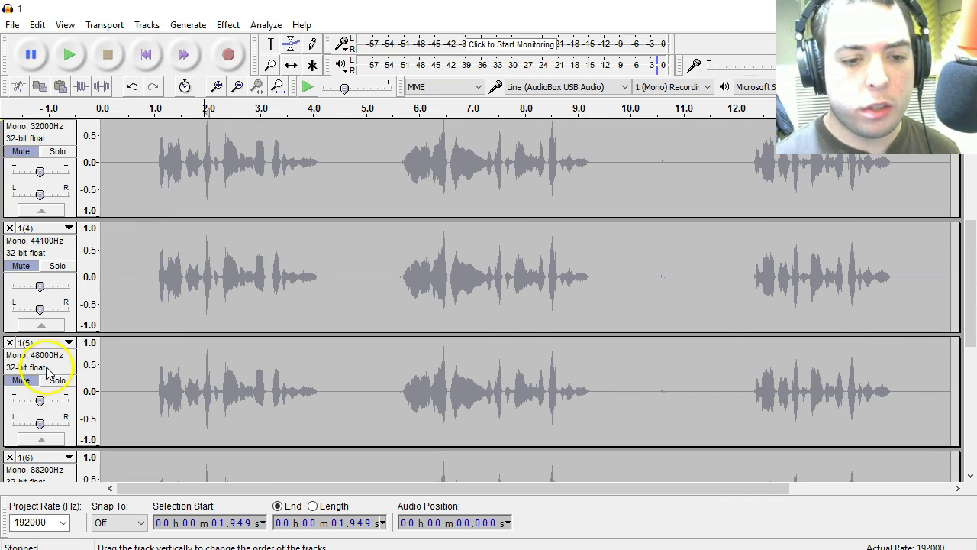
scroll(46, 367, "down", 6)
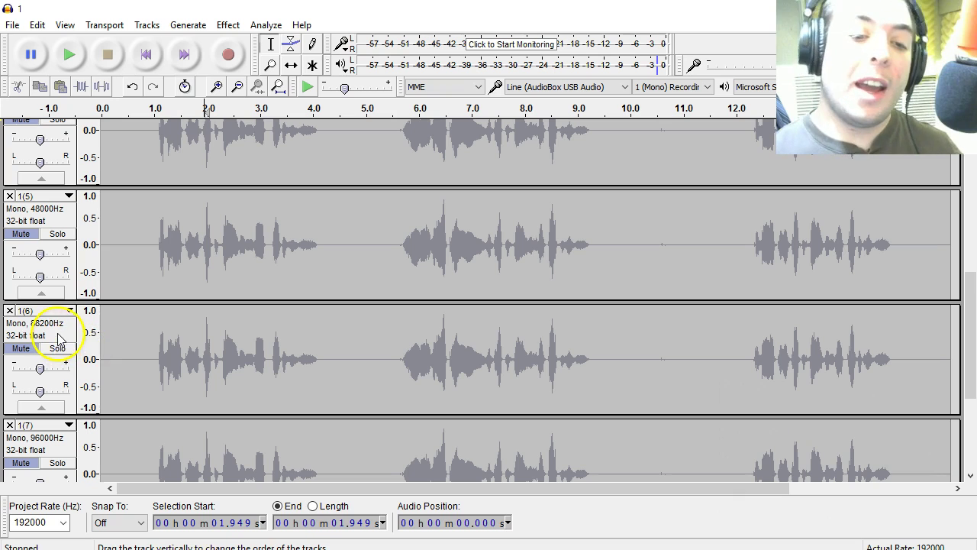
scroll(69, 340, "down", 4)
scroll(65, 345, "down", 4)
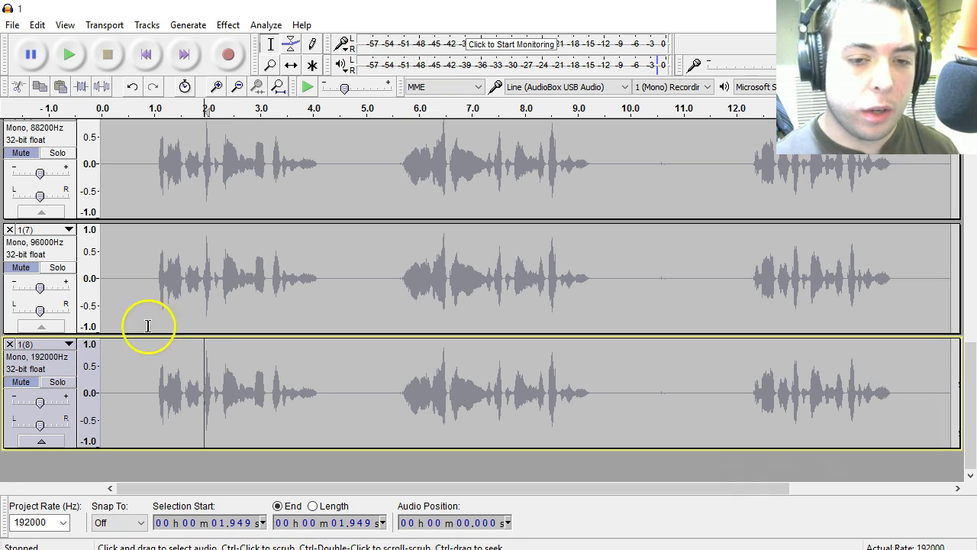
scroll(196, 352, "up", 15)
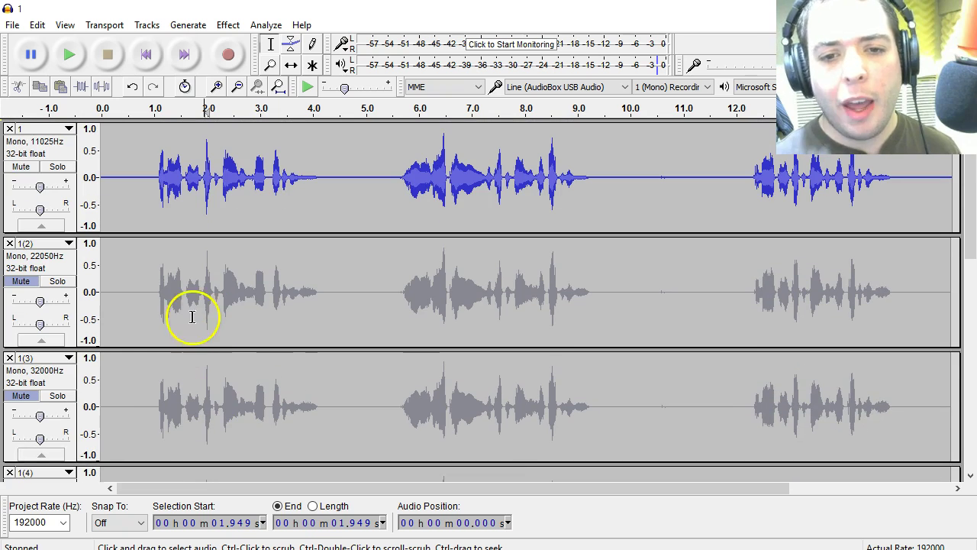
- Return the cursor to the start of the project, play the opening of the 11025 Hz track and stop playback
left_click(155, 177)
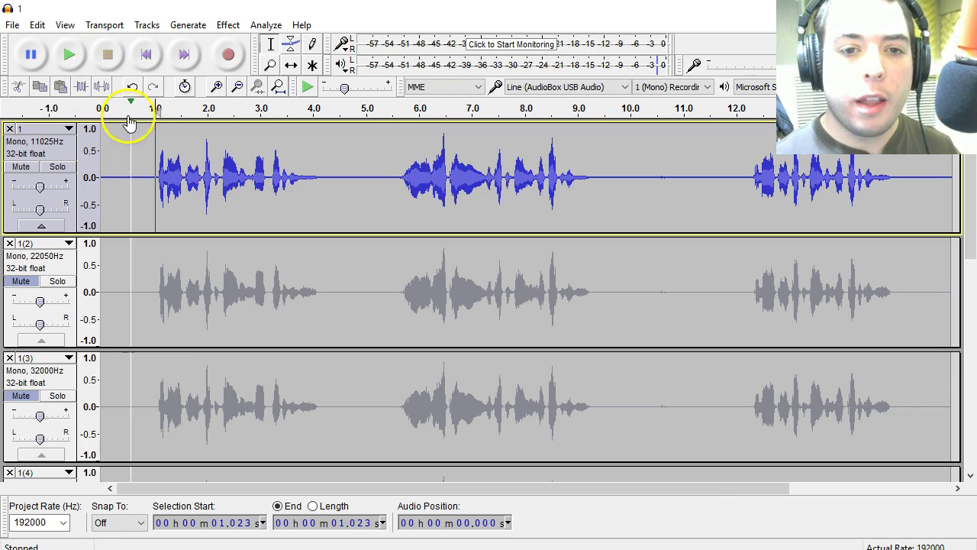
left_click(147, 55)
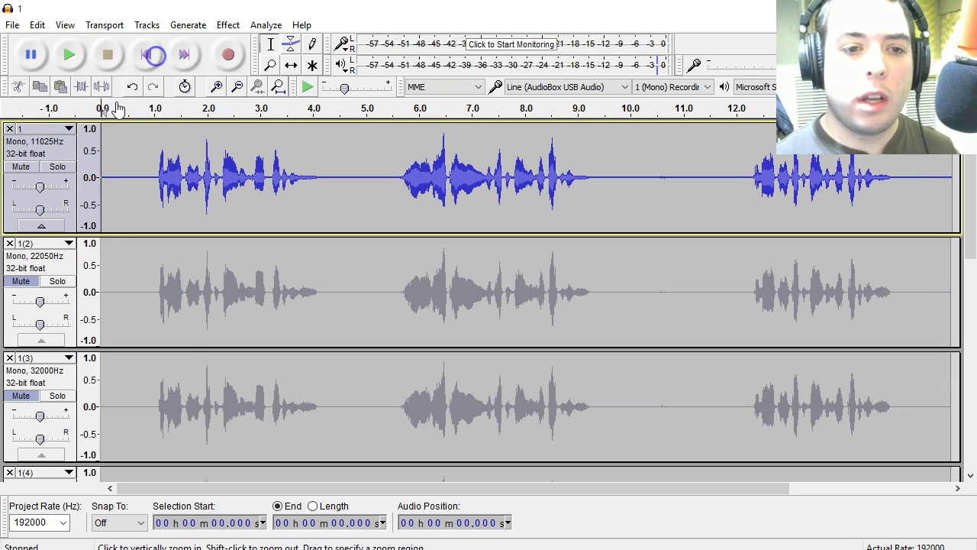
left_click(55, 131)
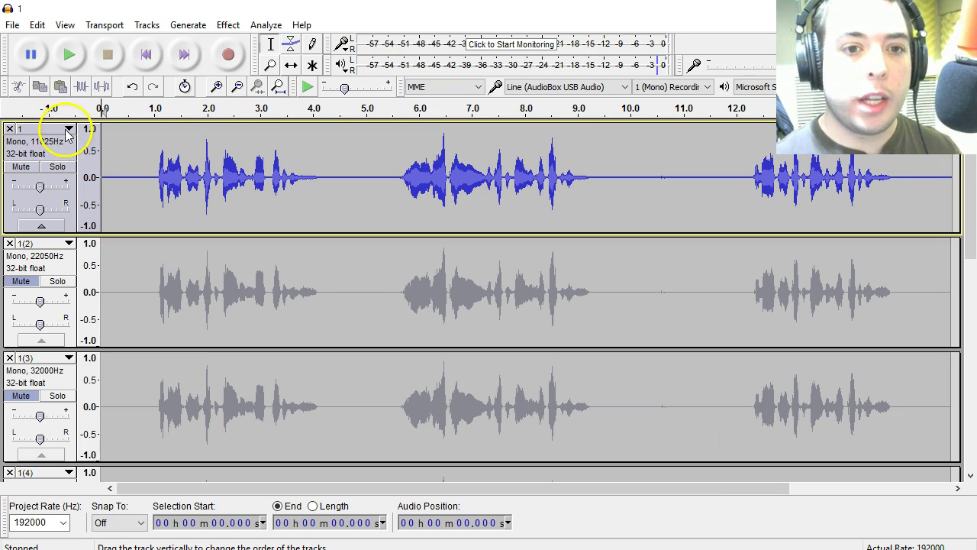
left_click(134, 60)
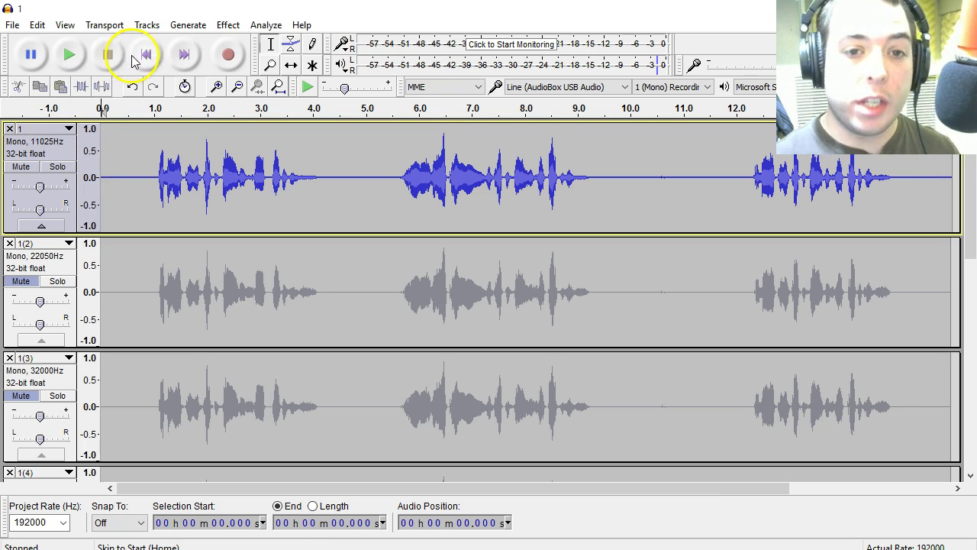
left_click(69, 55)
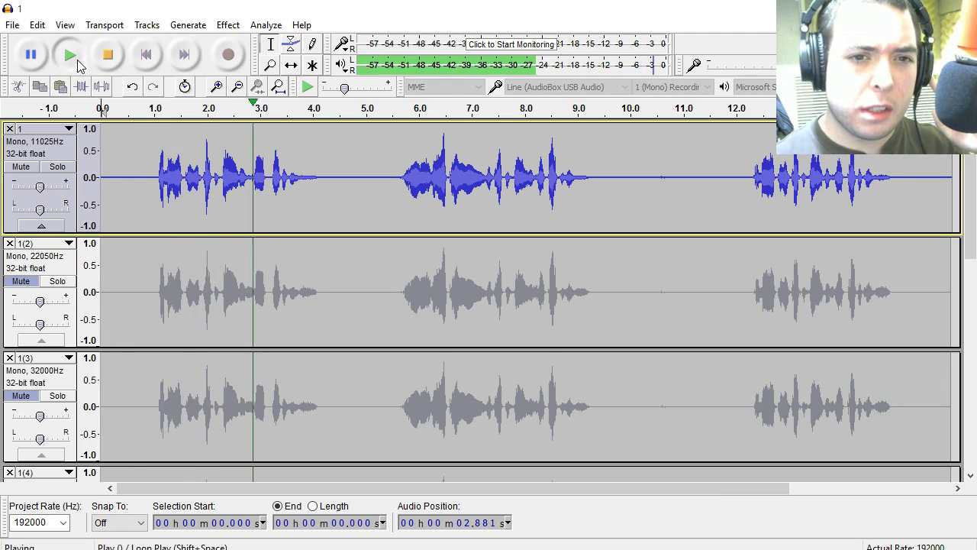
left_click(116, 54)
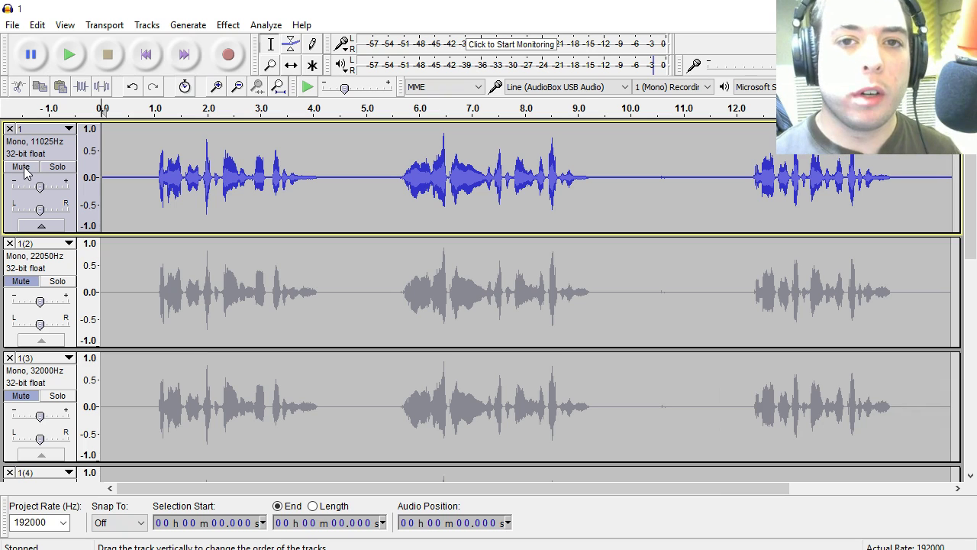
- Mute the 11025 Hz track, unmute the 22050 Hz track and listen to its opening
left_click(23, 168)
left_click(19, 281)
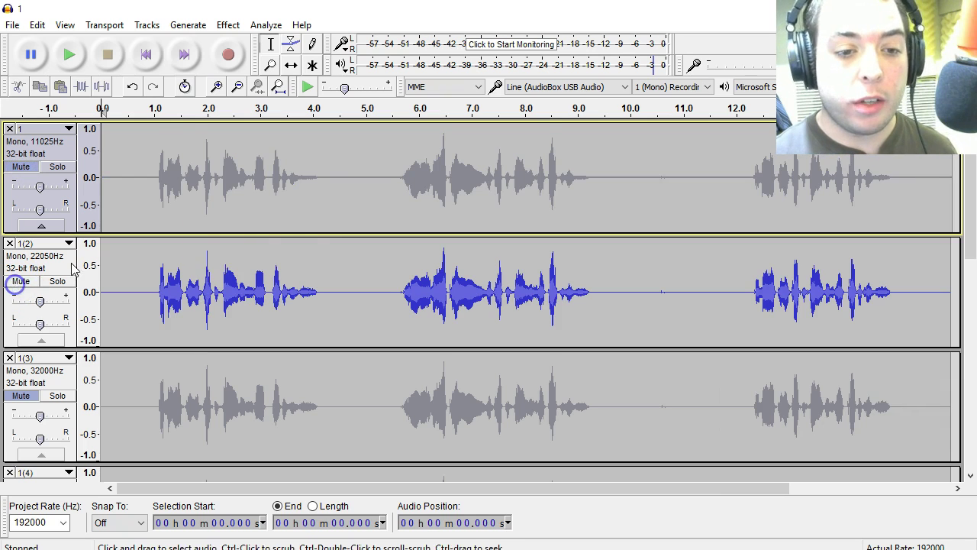
left_click(71, 64)
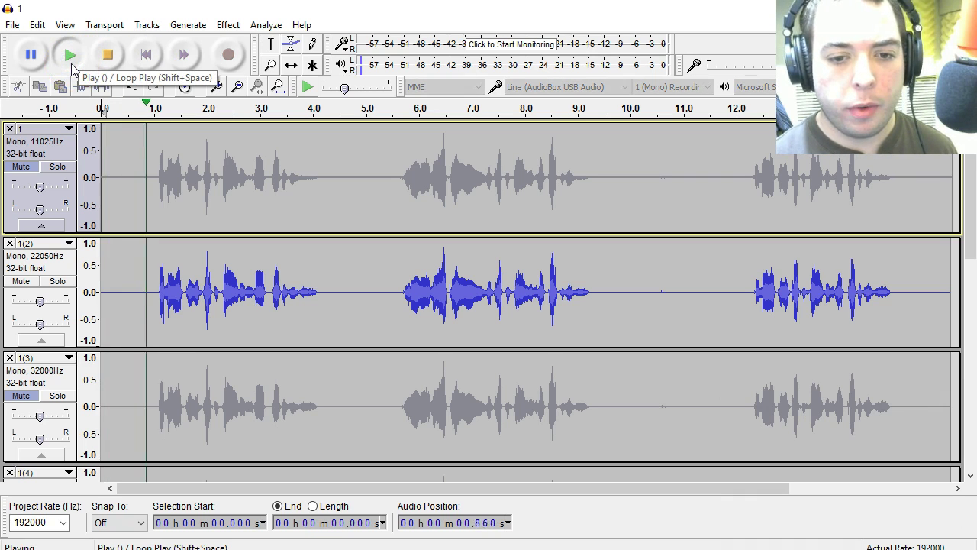
left_click(108, 58)
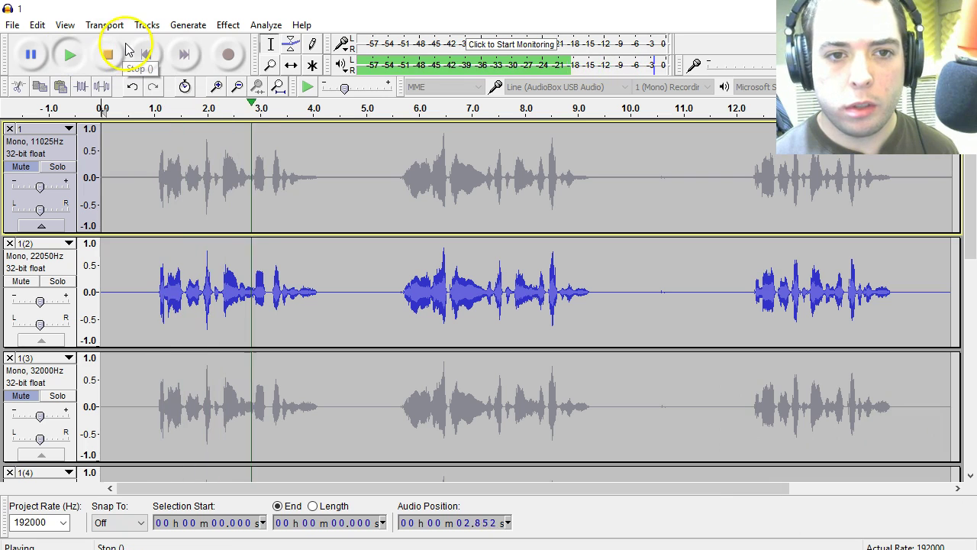
left_click(109, 57)
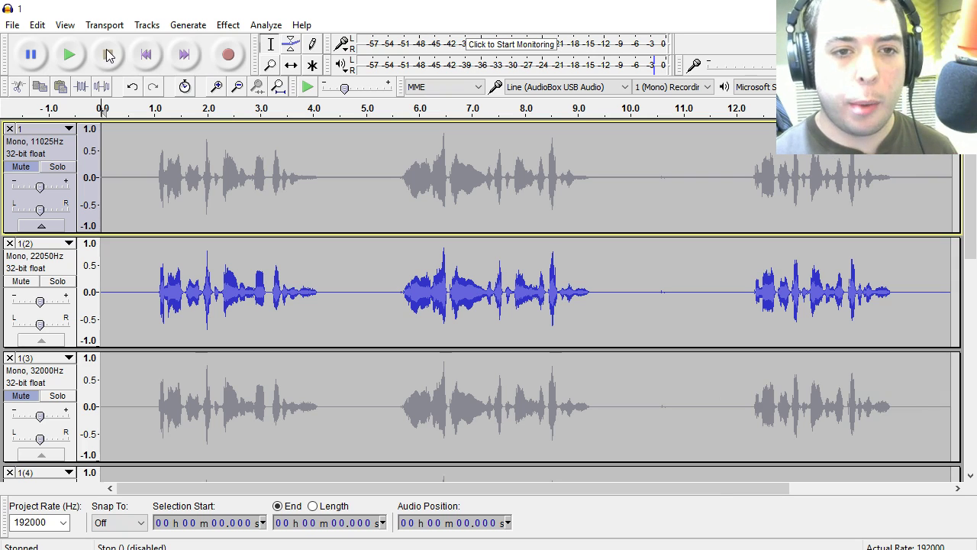
left_click(108, 55)
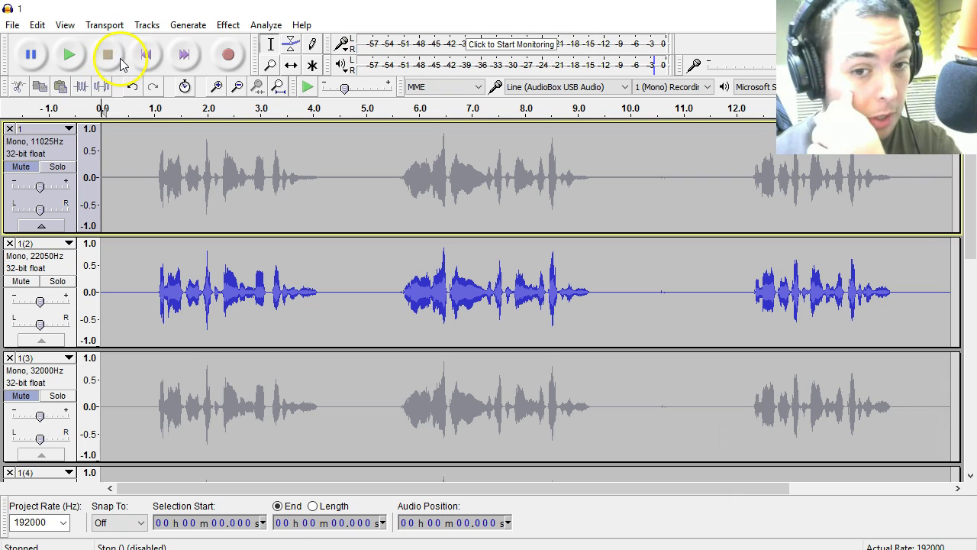
- Mute the 22050 Hz track, unmute the 32000 Hz track and listen to its opening
left_click(22, 281)
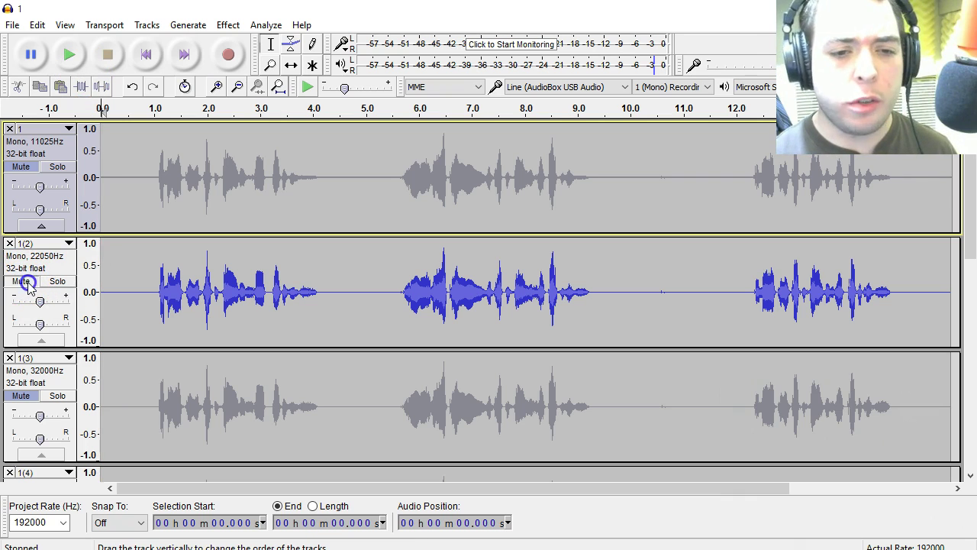
scroll(185, 207, "down", 3)
left_click(19, 299)
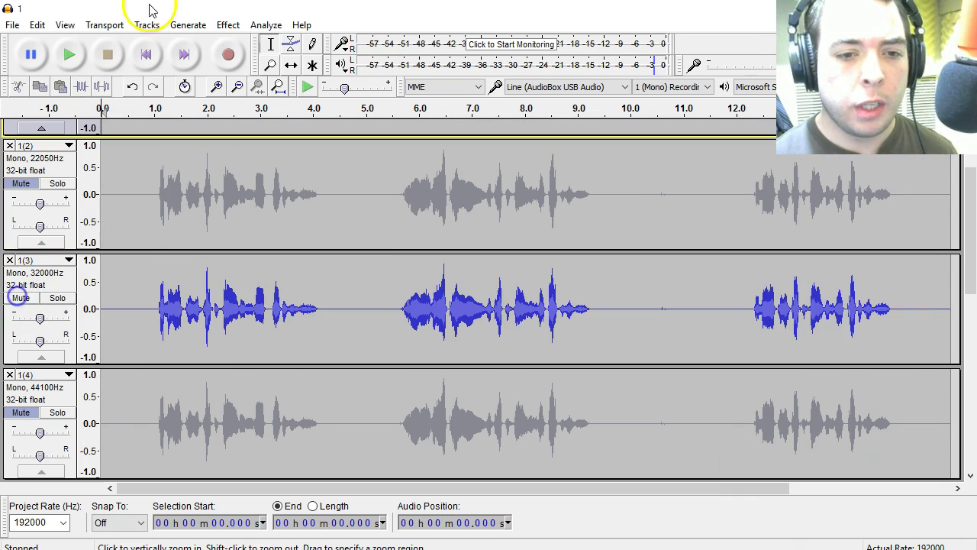
left_click(80, 52)
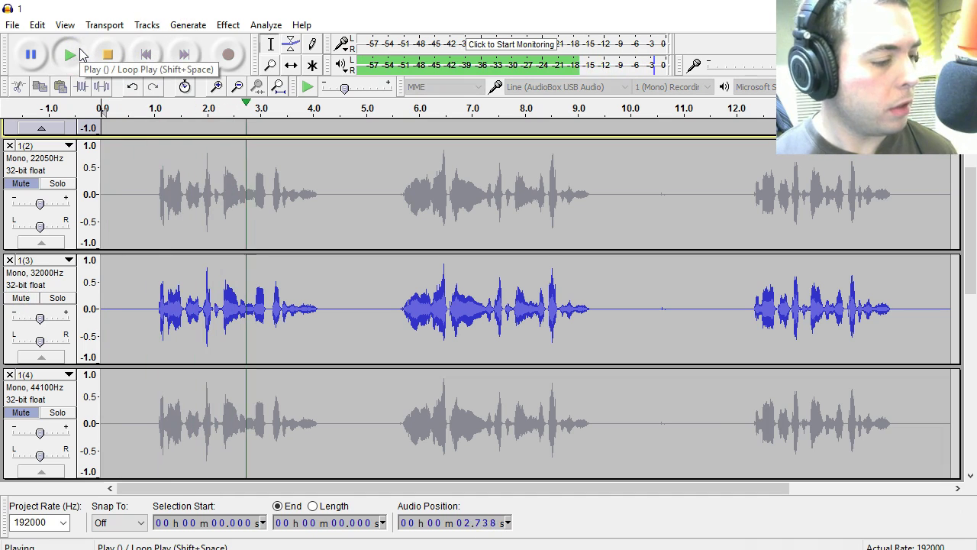
left_click(118, 65)
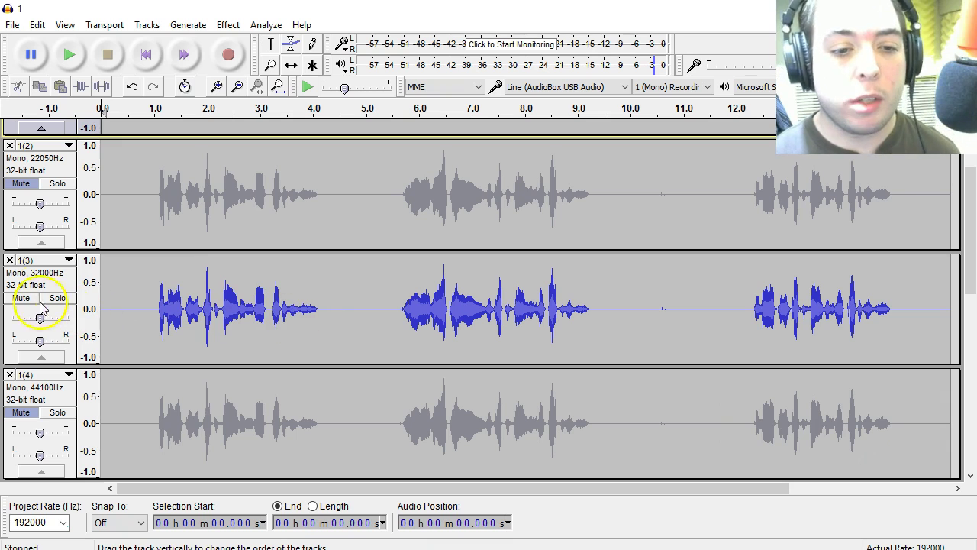
- Mute the 32000 Hz track, unmute the 44100 Hz track and listen to its opening
left_click(18, 294)
scroll(68, 252, "down", 2)
left_click(31, 324)
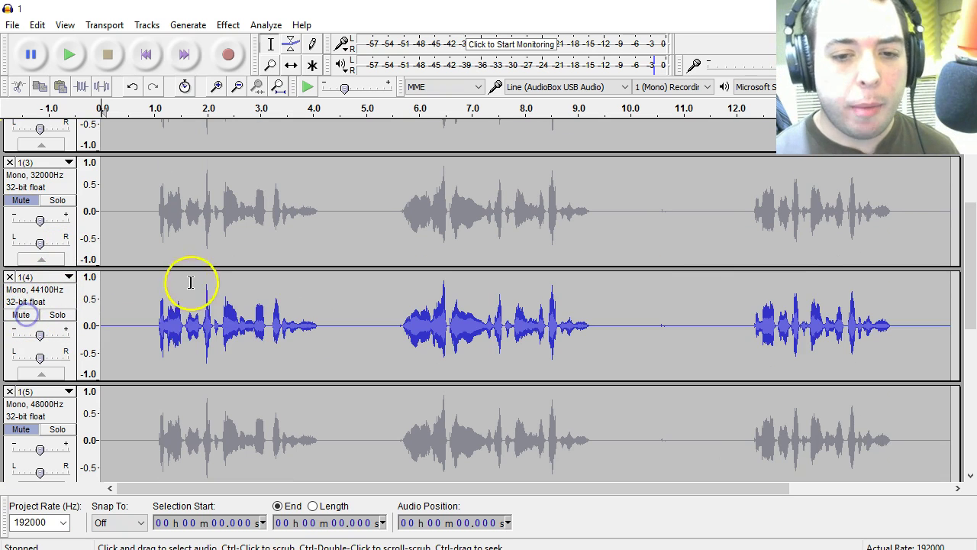
left_click(67, 57)
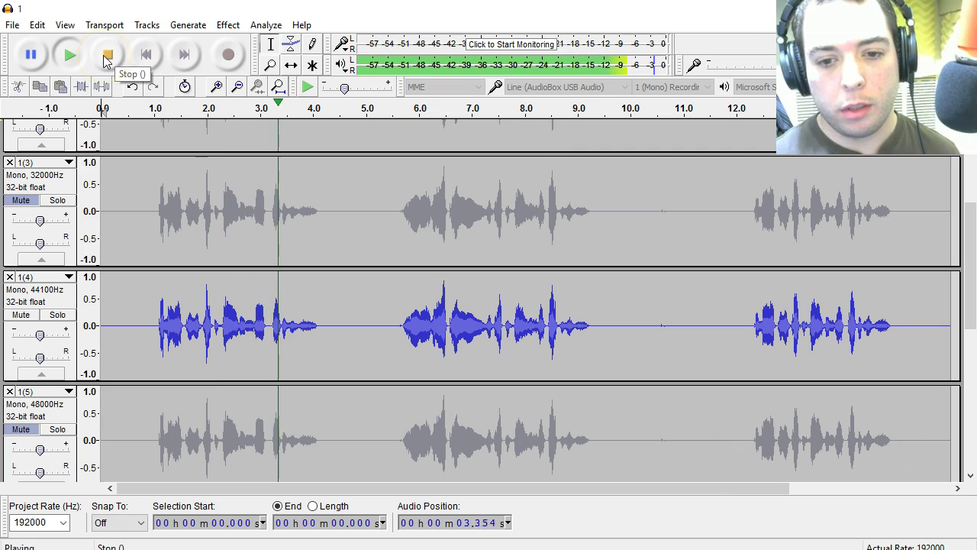
left_click(106, 59)
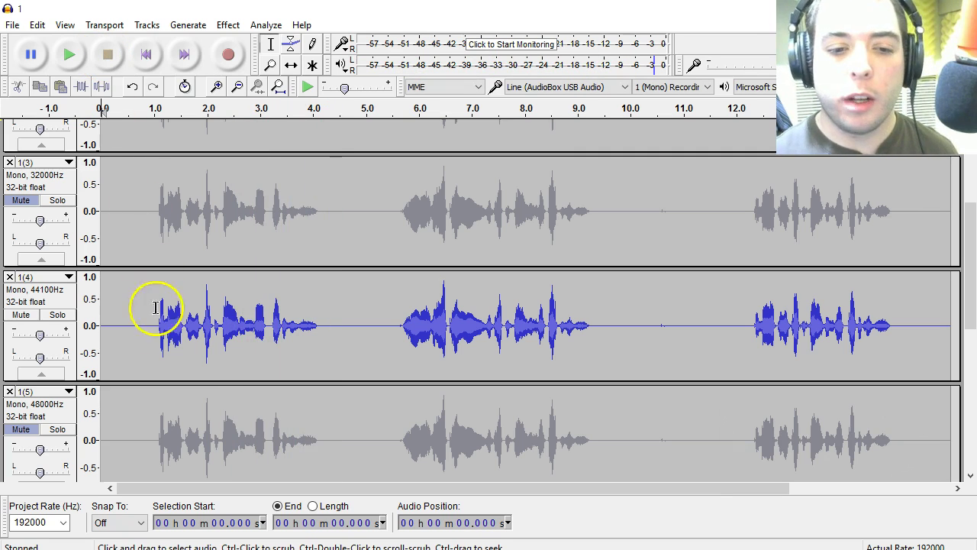
- Mute the 44100 Hz track and unmute the 48000 Hz track
left_click(20, 315)
scroll(349, 283, "down", 2)
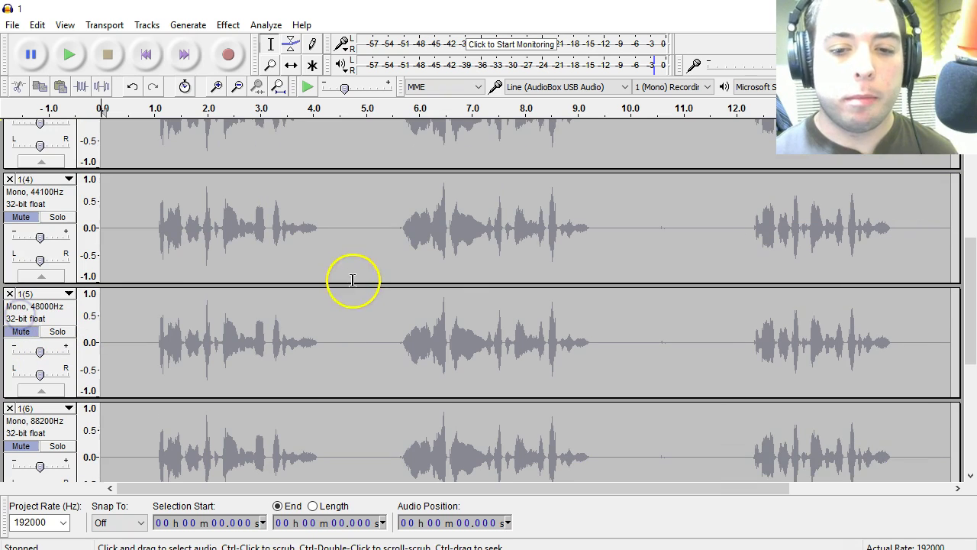
left_click(29, 333)
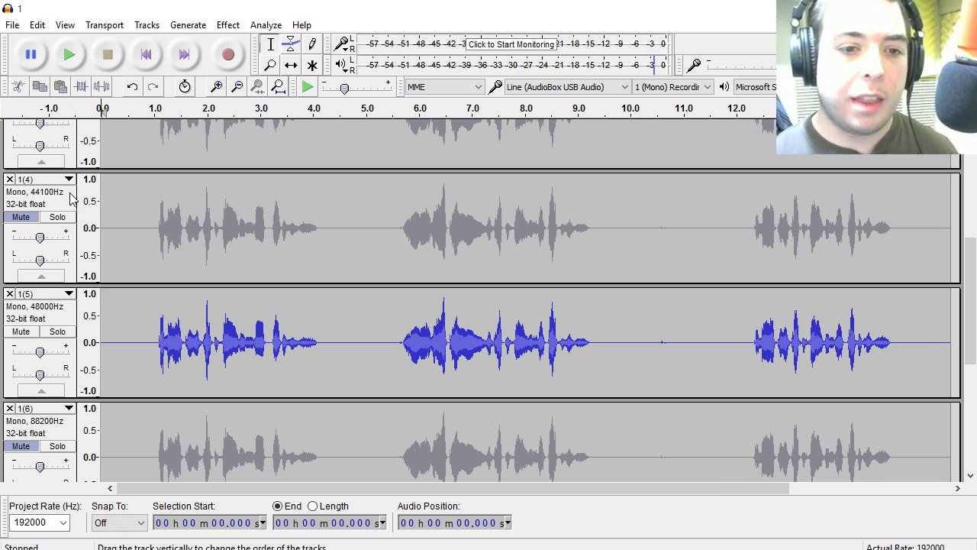
left_click(74, 200)
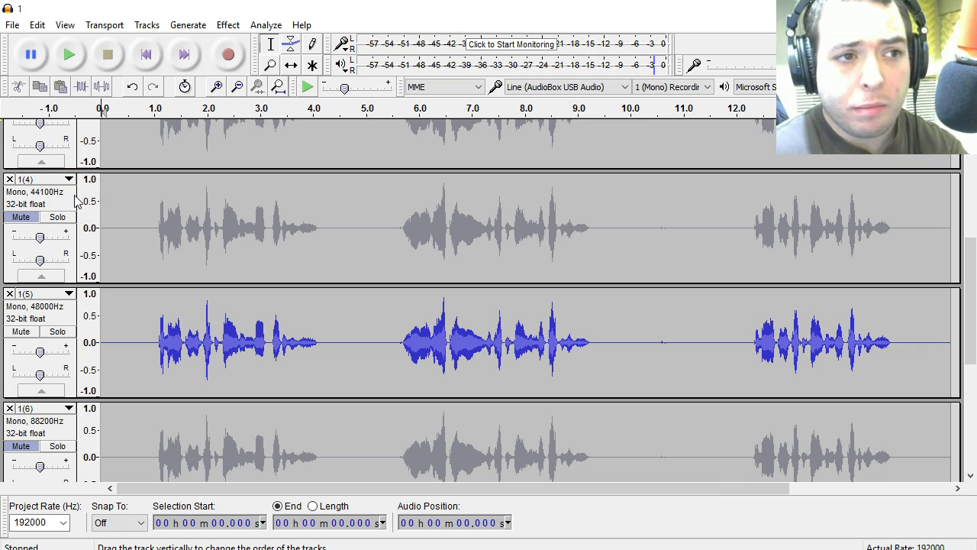
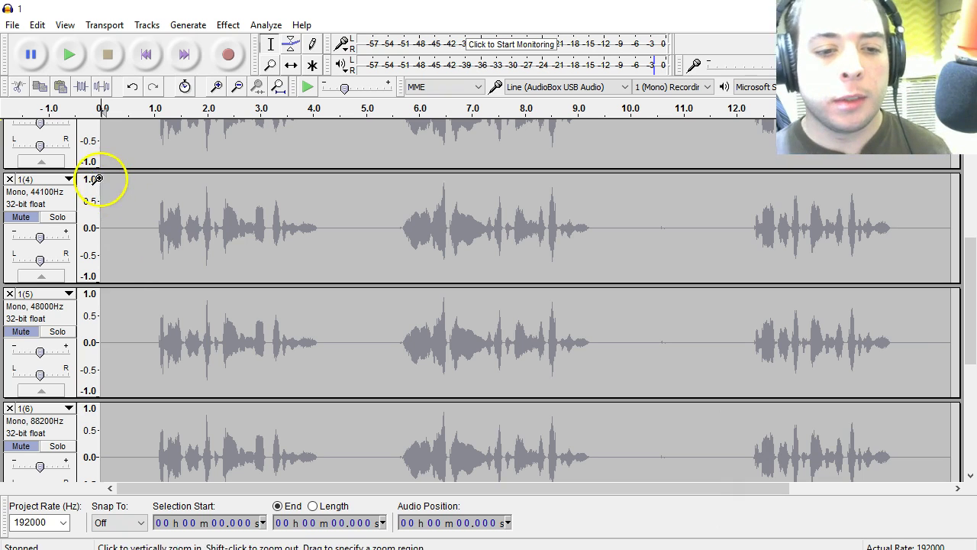
- Unmute the 88200 Hz track and listen to its opening
scroll(114, 273, "down", 5)
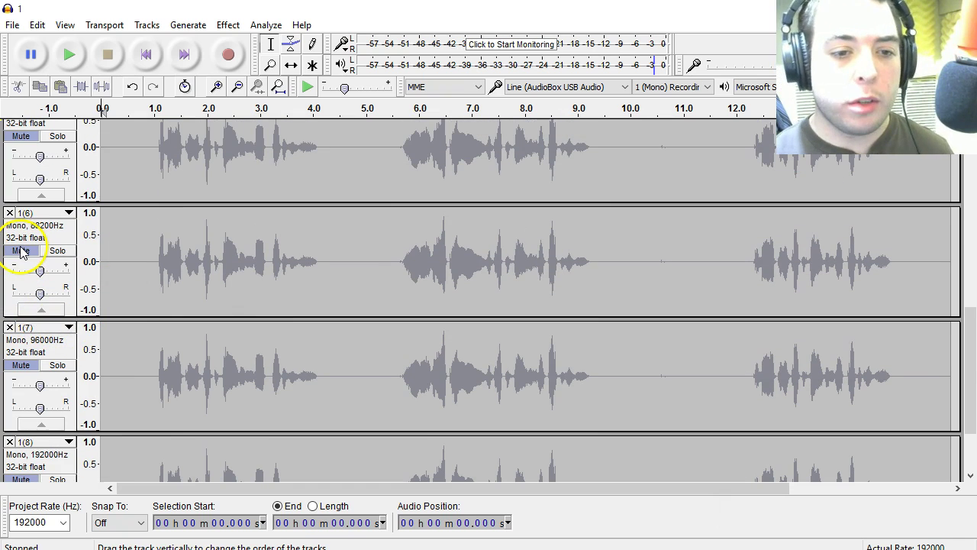
left_click(20, 252)
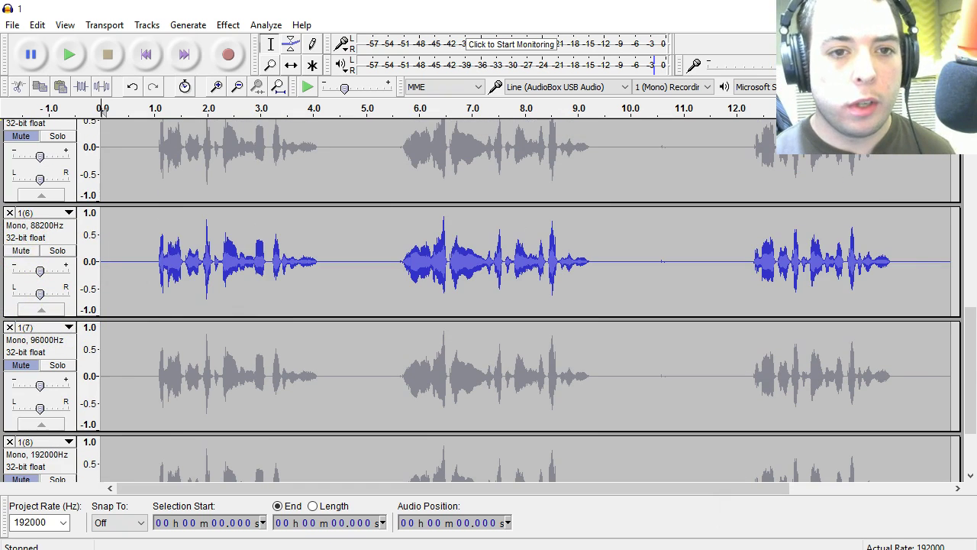
left_click(68, 55)
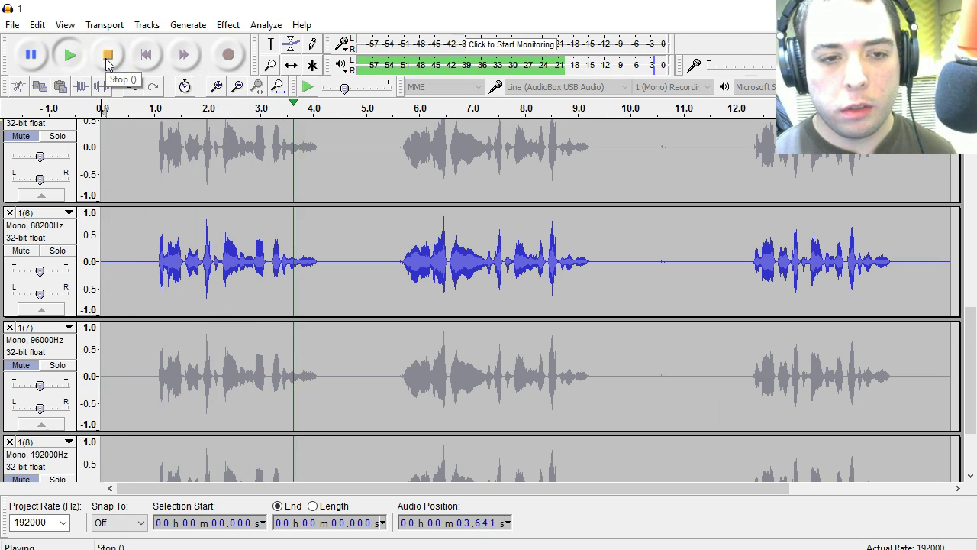
left_click(107, 61)
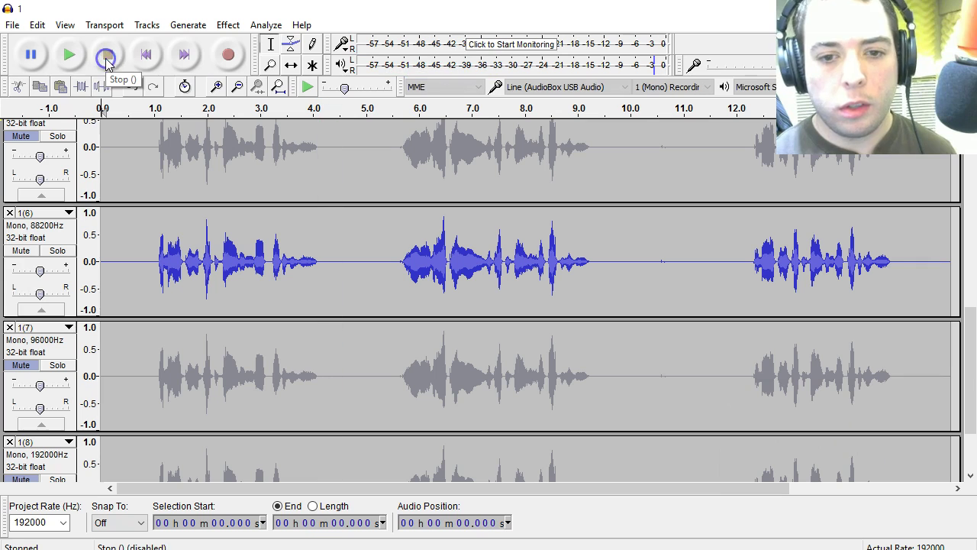
- Mute the 88200 Hz track, unmute the 96000 Hz track and listen to its opening
left_click(23, 251)
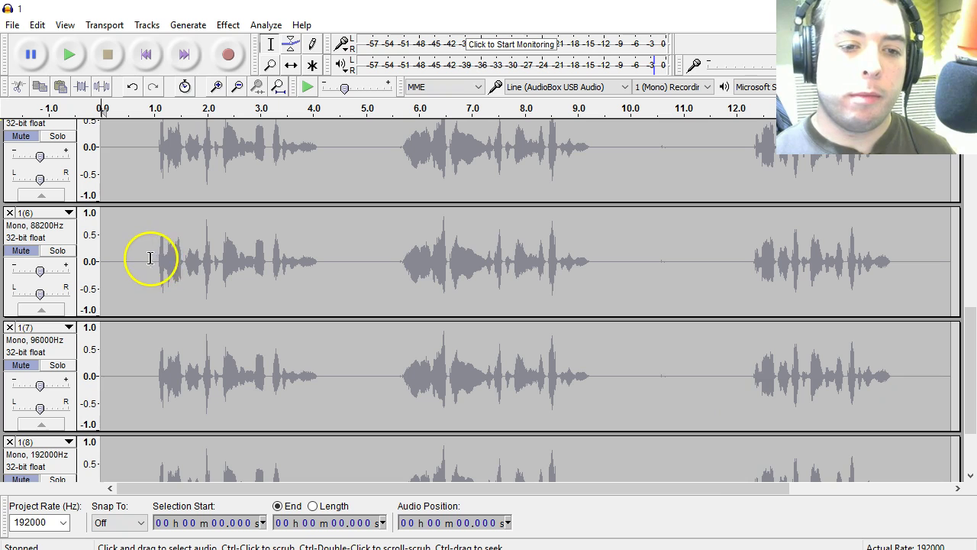
scroll(142, 276, "up", 3)
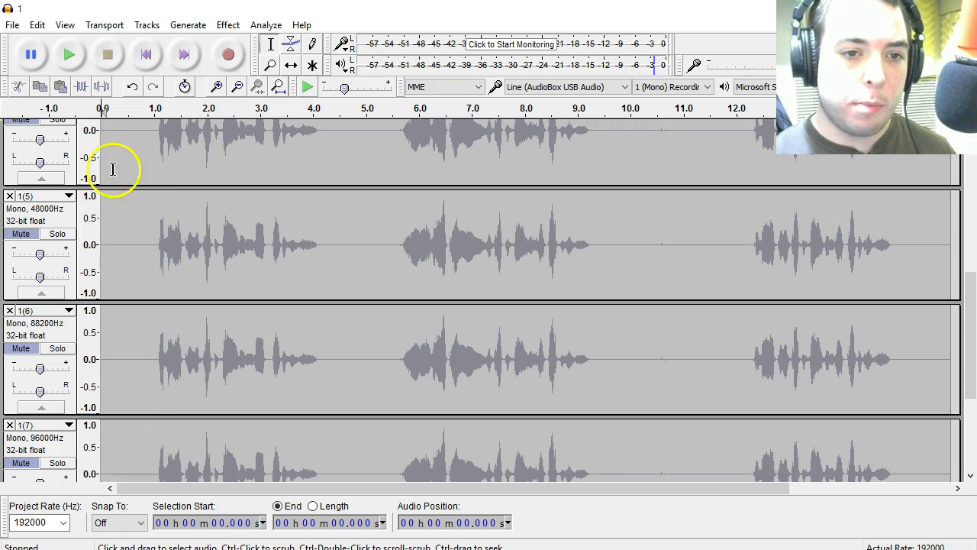
scroll(122, 183, "down", 3)
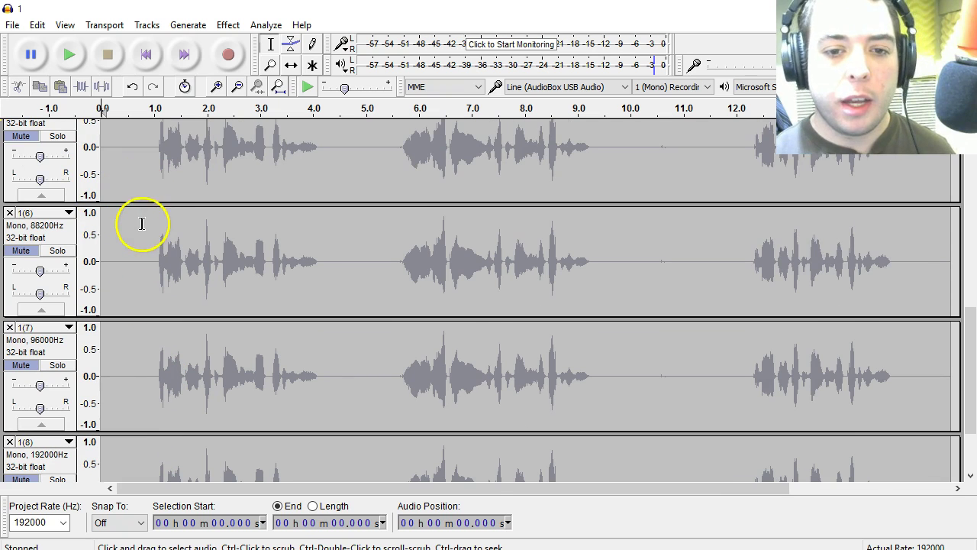
left_click(19, 367)
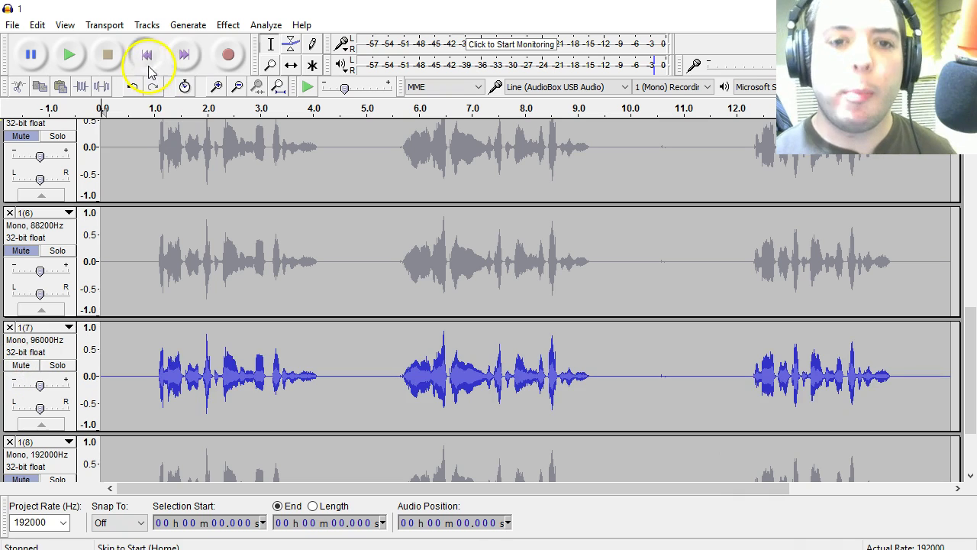
scroll(143, 309, "down", 3)
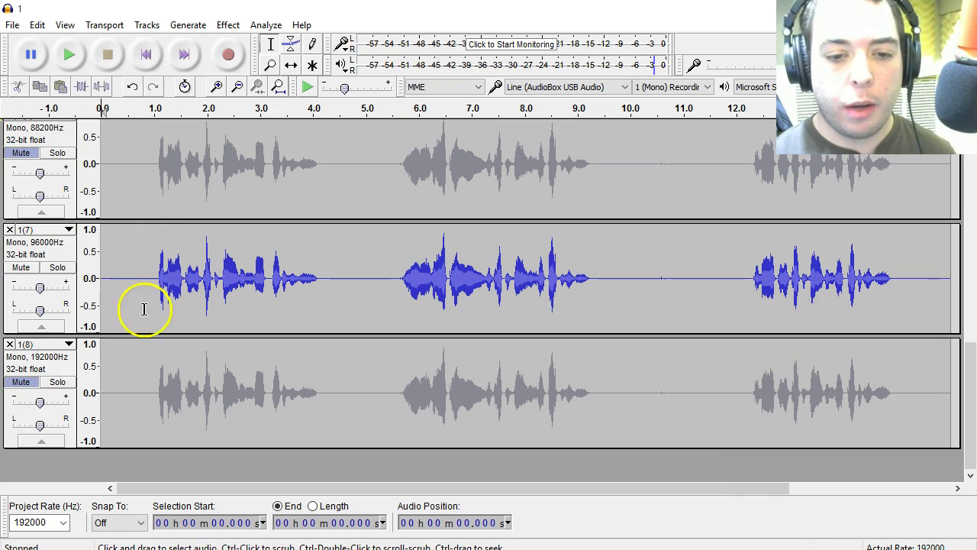
left_click(69, 54)
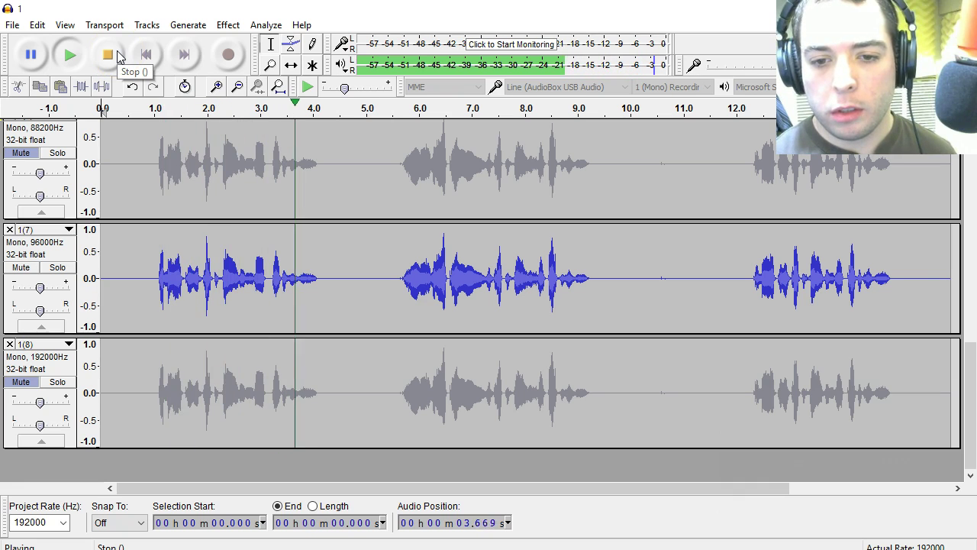
left_click(115, 56)
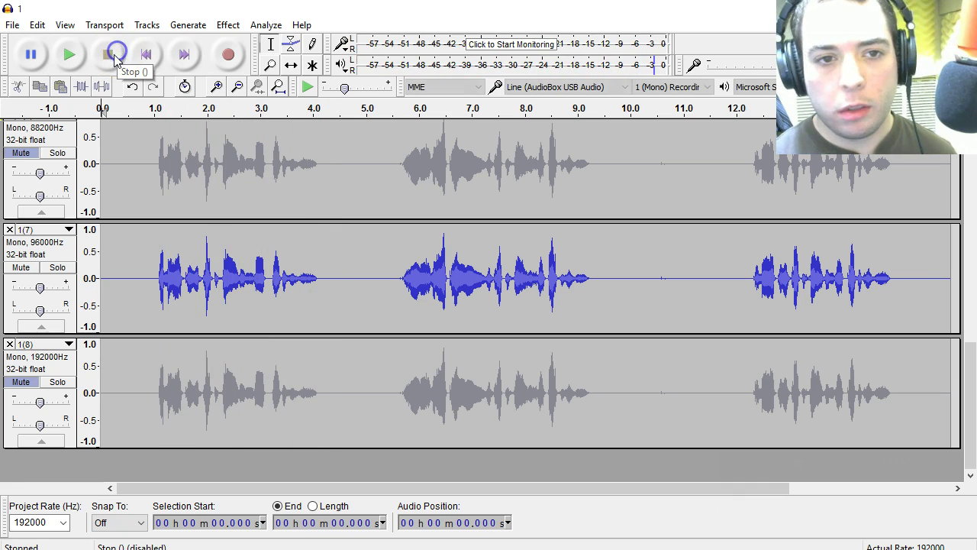
- Mute the 96000 Hz track, unmute the 192000 Hz track and listen to its opening
left_click(17, 267)
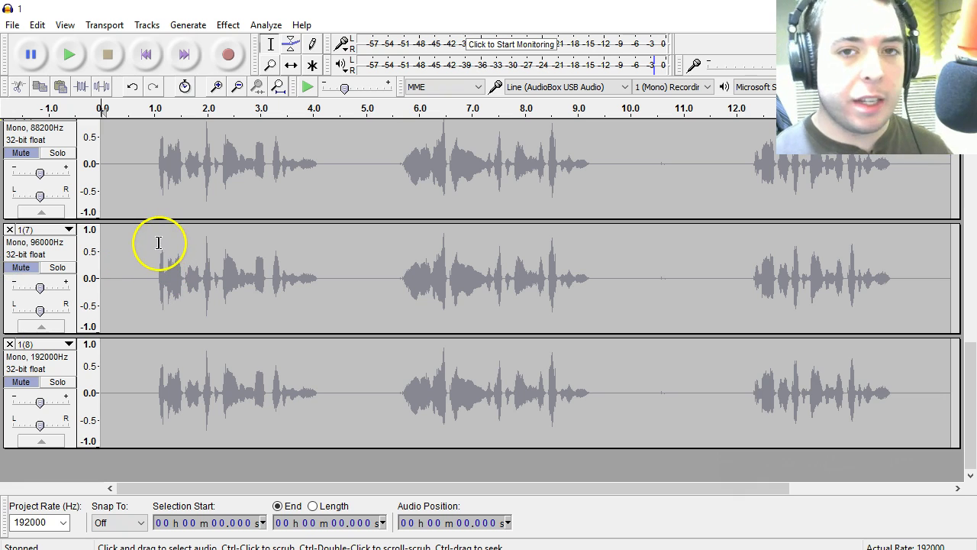
left_click(20, 382)
left_click(69, 54)
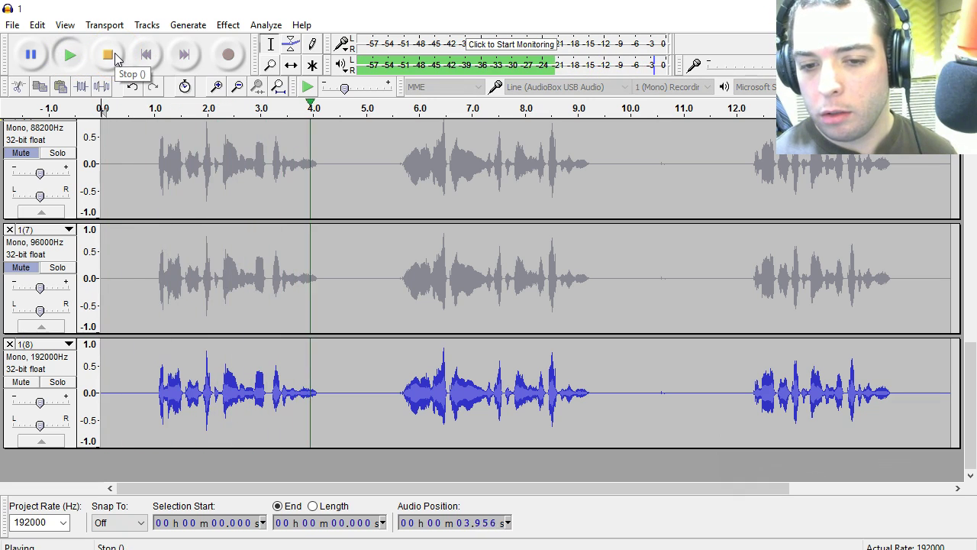
left_click(108, 54)
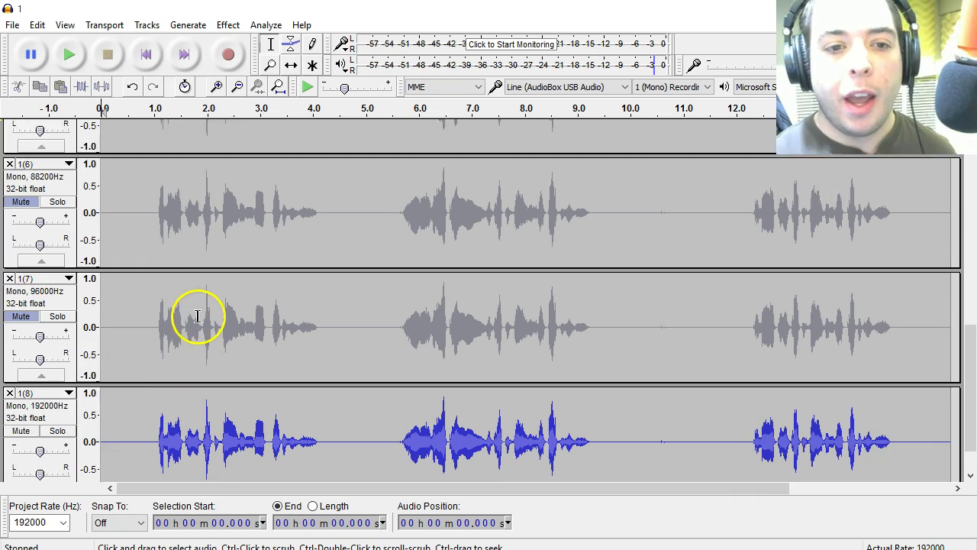
scroll(196, 320, "up", 4)
scroll(134, 168, "up", 1)
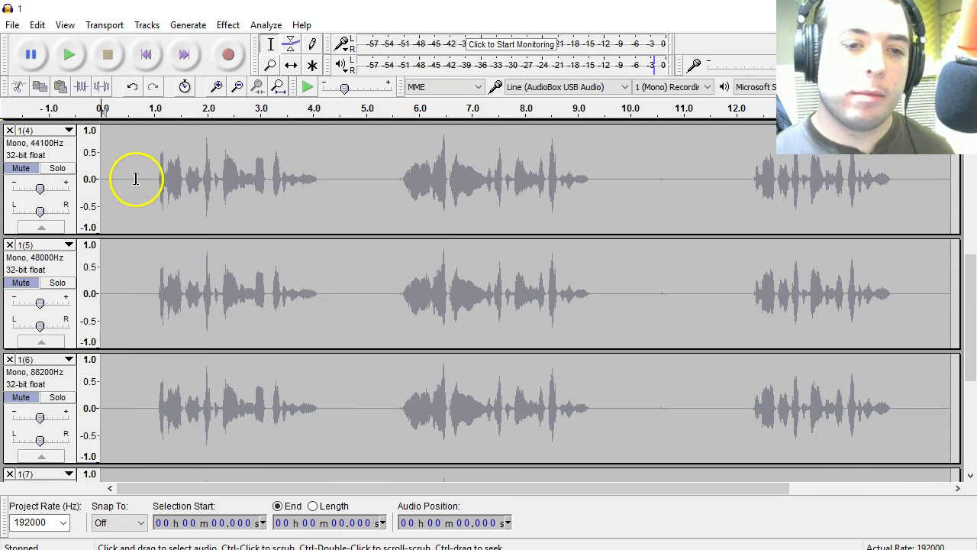
scroll(138, 197, "down", 5)
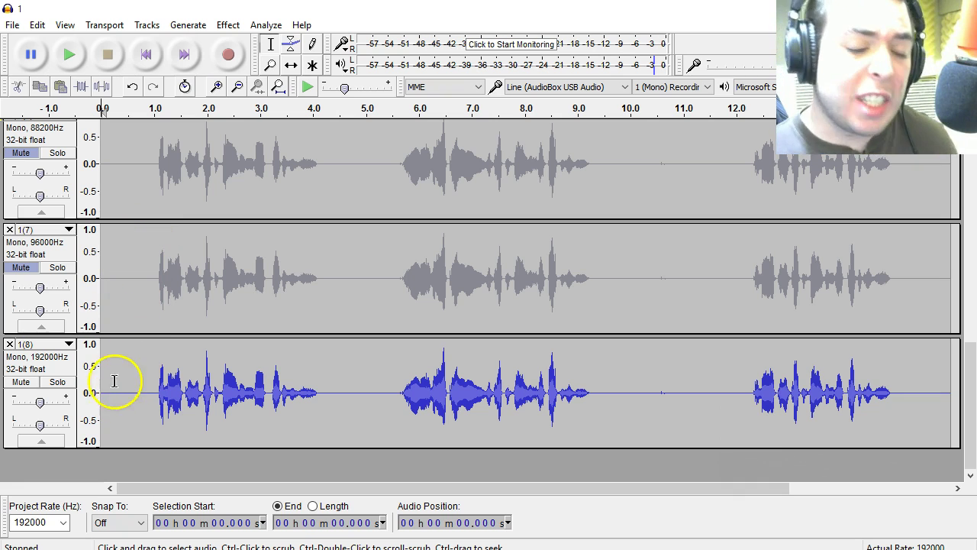
- Place the cursor at about 1.686 s in the 192000 Hz track and magnify the waveform around it
left_click(142, 392)
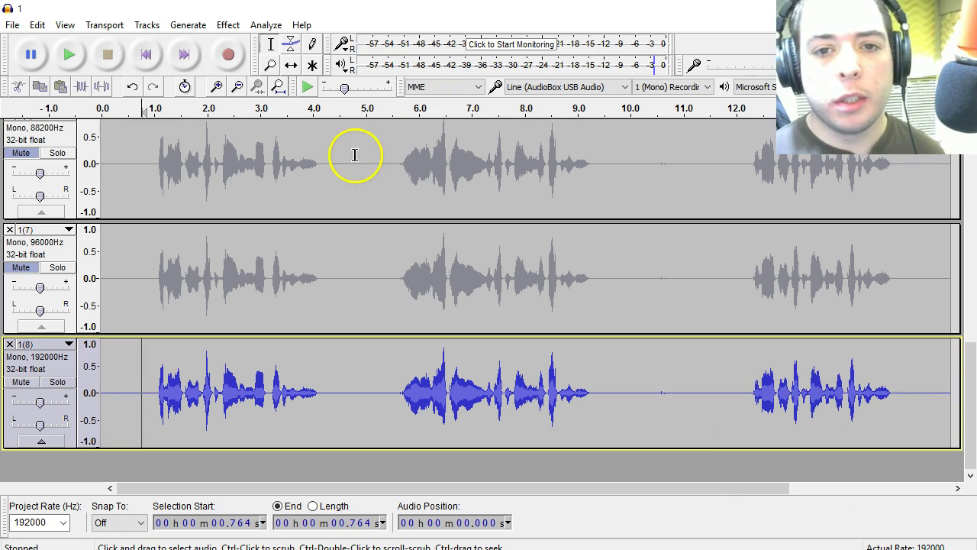
left_click(188, 395)
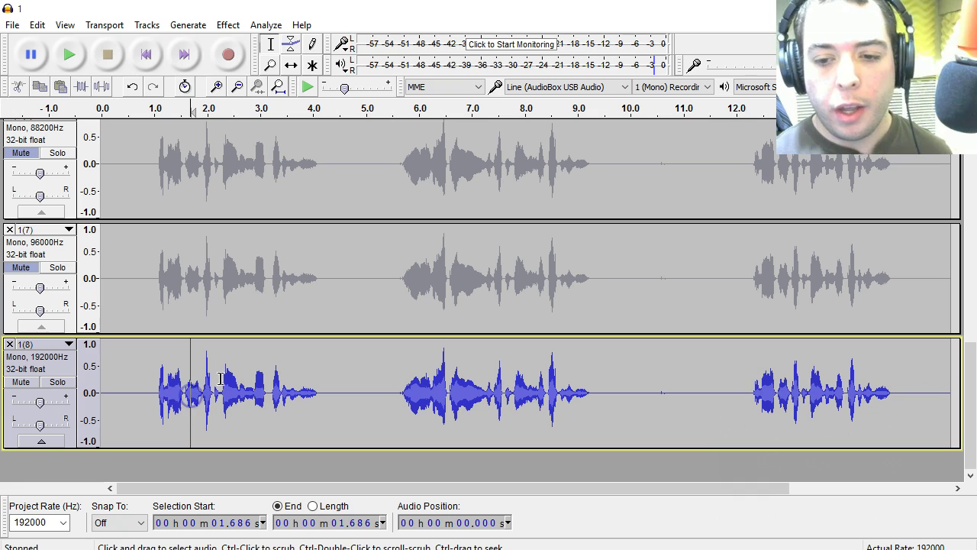
left_click(220, 87)
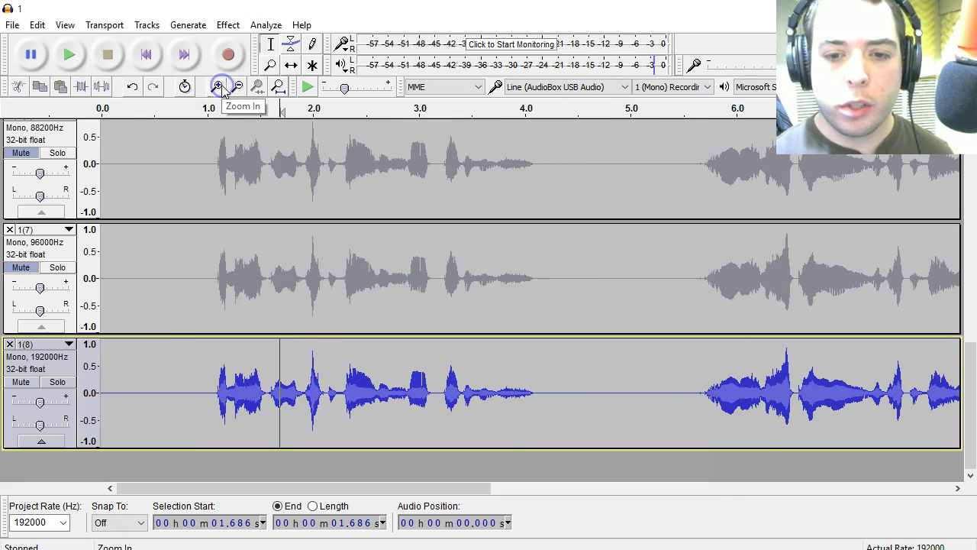
left_click(219, 86)
left_click(220, 86)
- Magnify the 11025, 22050 and 32000 Hz waveforms around the cursor down to their individual sample points
left_click_drag(971, 397, 971, 210)
left_click(218, 87)
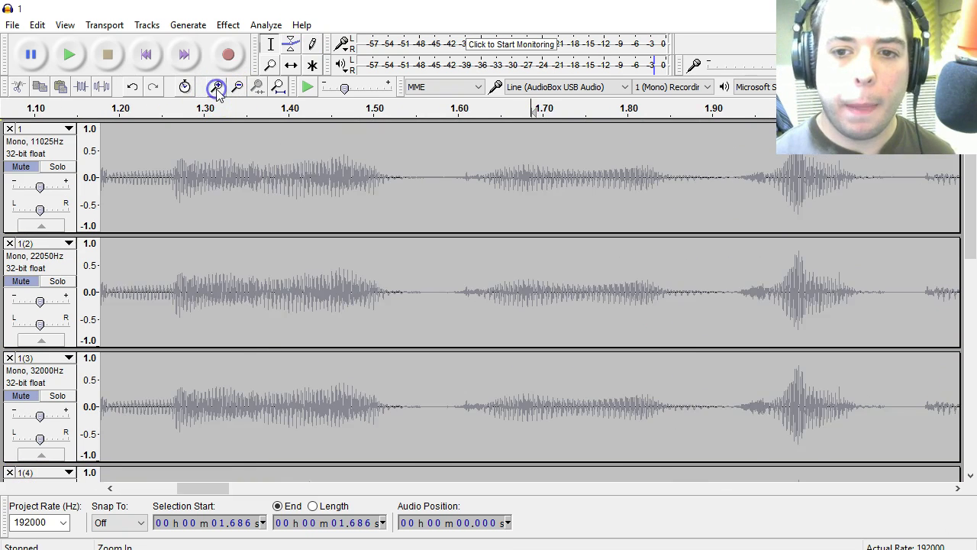
left_click(217, 87)
left_click(217, 87)
left_click(217, 87)
left_click(217, 87)
left_click(217, 87)
left_click(216, 87)
left_click(215, 87)
left_click(967, 200)
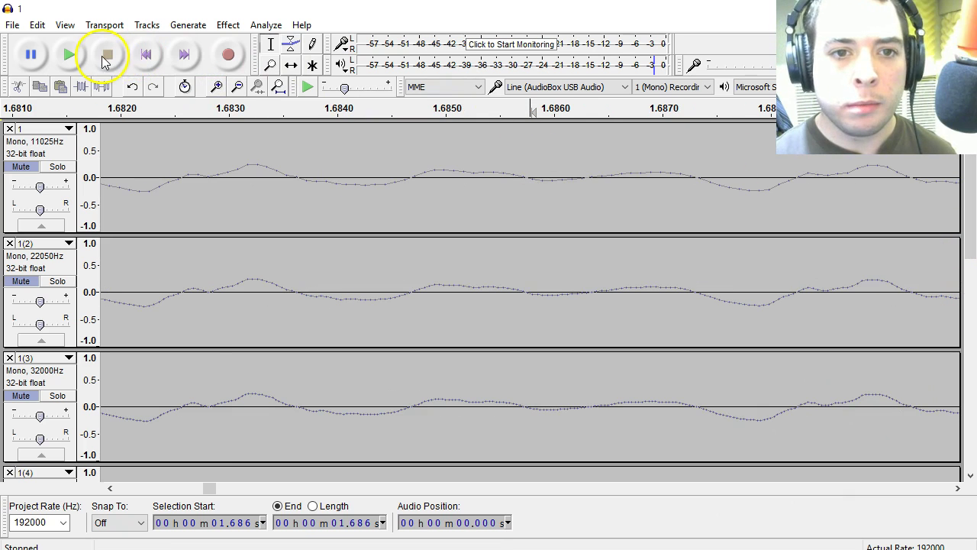
left_click(217, 87)
left_click(217, 87)
left_click(216, 87)
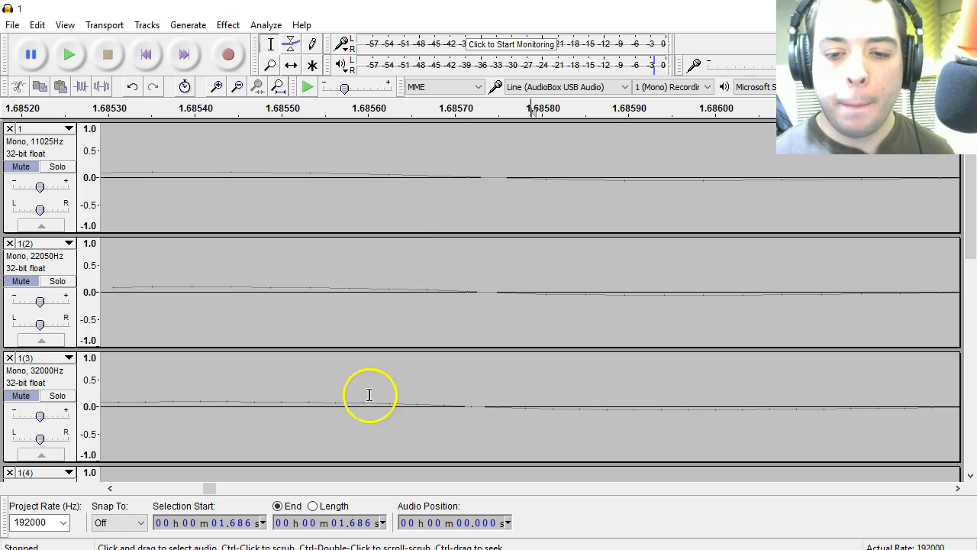
- Examine the sample spacing of the higher-rate tracks up to 192000 Hz at even closer magnification
scroll(384, 285, "down", 2)
scroll(384, 285, "down", 8)
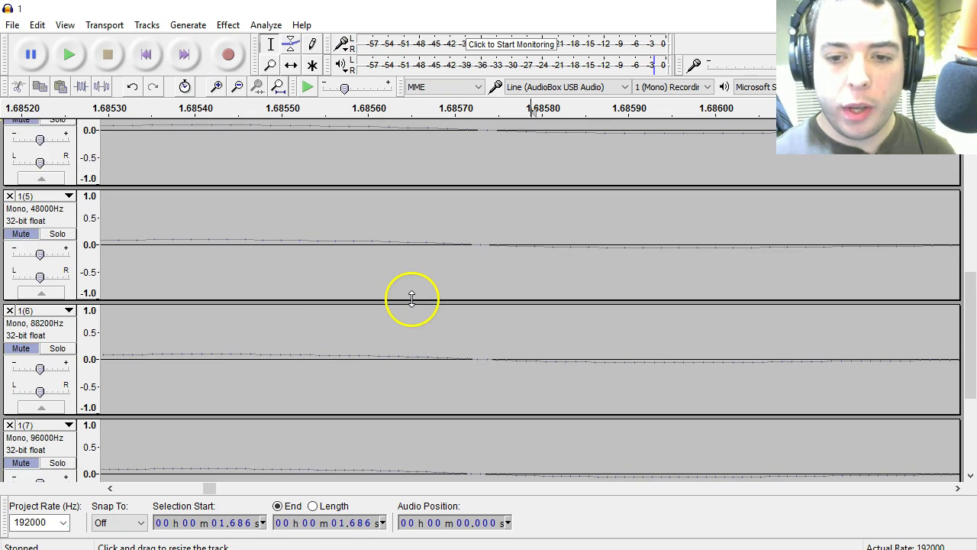
scroll(410, 300, "down", 1)
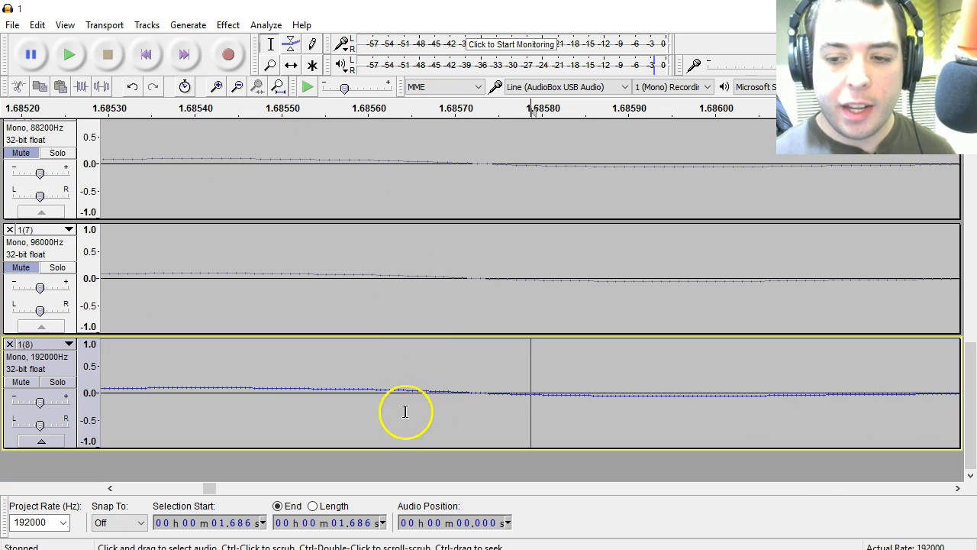
left_click(217, 85)
left_click(217, 86)
left_click(217, 85)
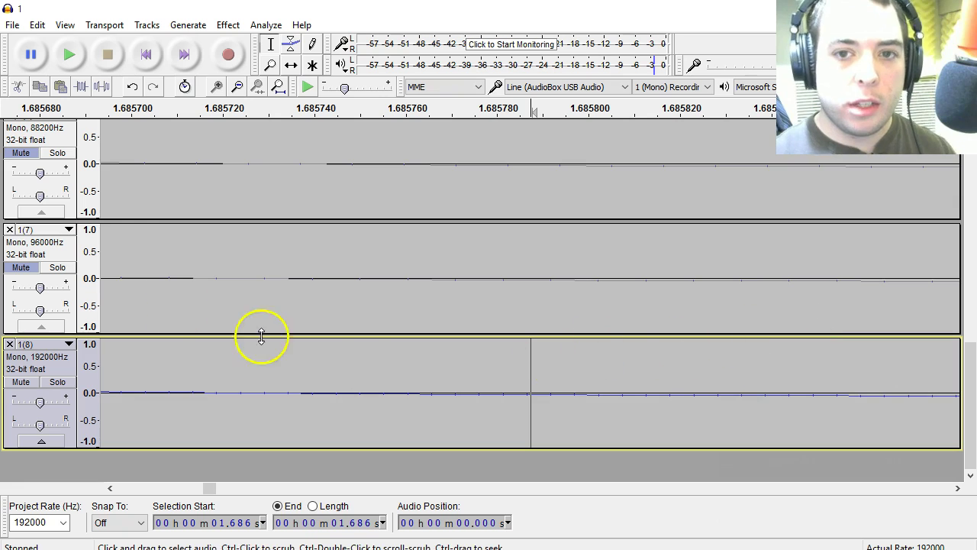
- Unmute the 11025 Hz track, mute the 192000 Hz track and listen from the cursor at 1.686 s
scroll(478, 312, "up", 10)
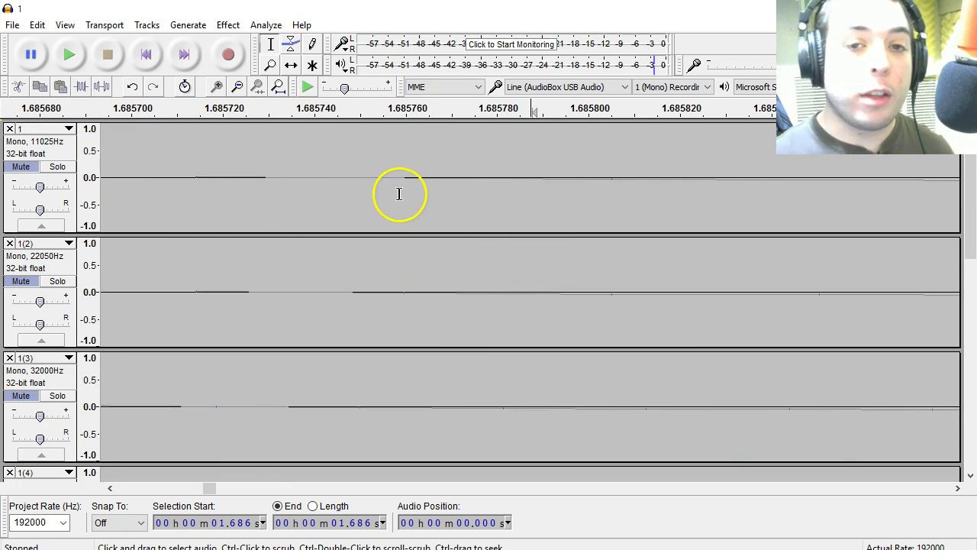
left_click(13, 168)
scroll(349, 239, "down", 10)
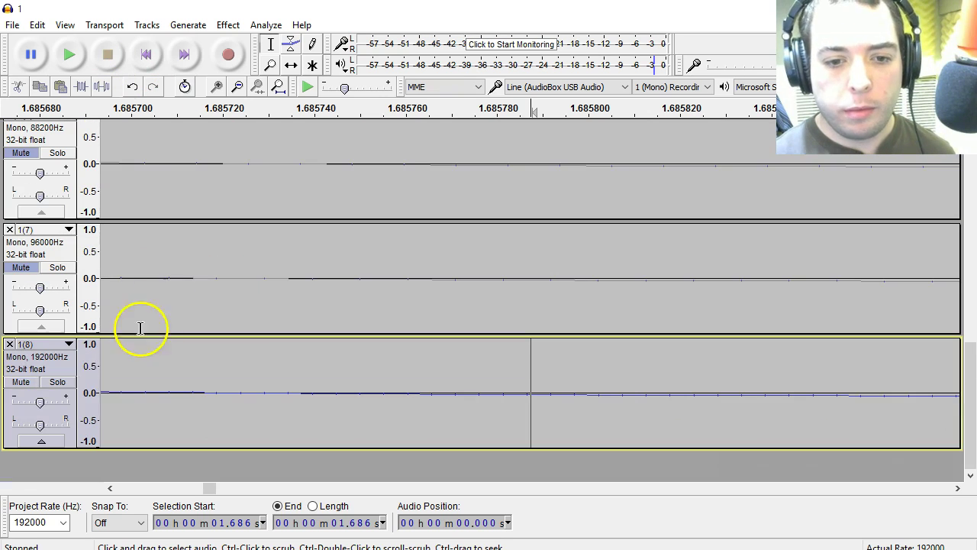
left_click(24, 382)
left_click(67, 54)
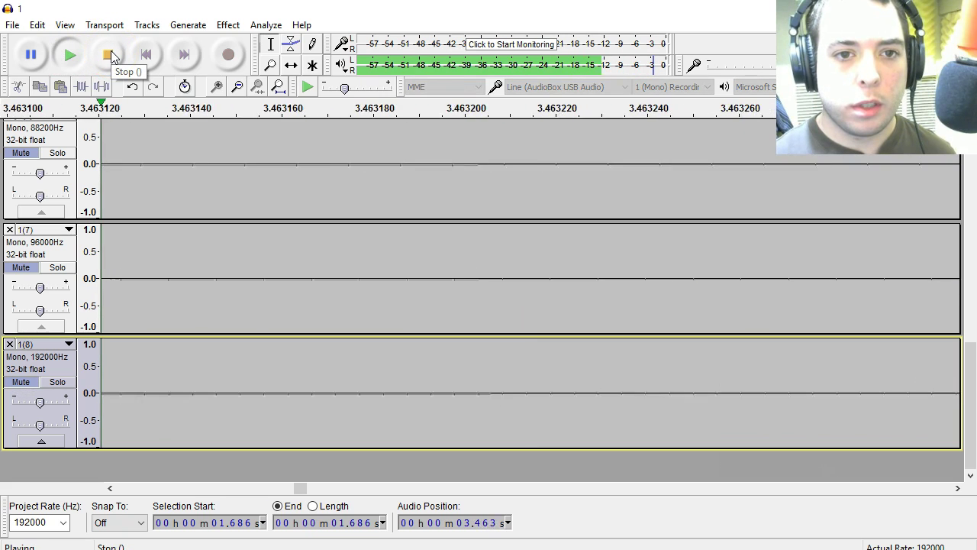
left_click(108, 55)
- Unmute the 192000 Hz track, mute the 11025 Hz track and listen to the same passage from the cursor
left_click(26, 381)
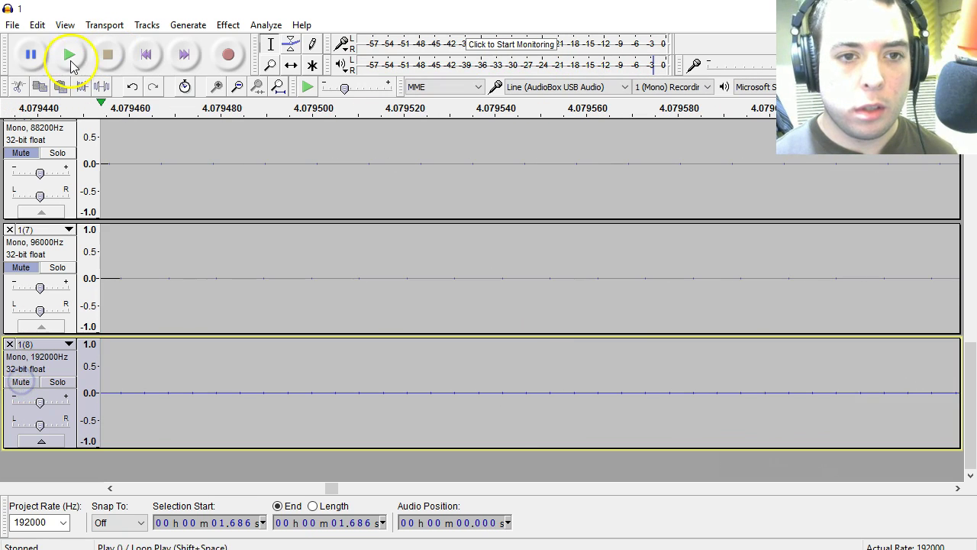
scroll(34, 287, "up", 3)
scroll(32, 288, "up", 5)
left_click(22, 167)
left_click(69, 55)
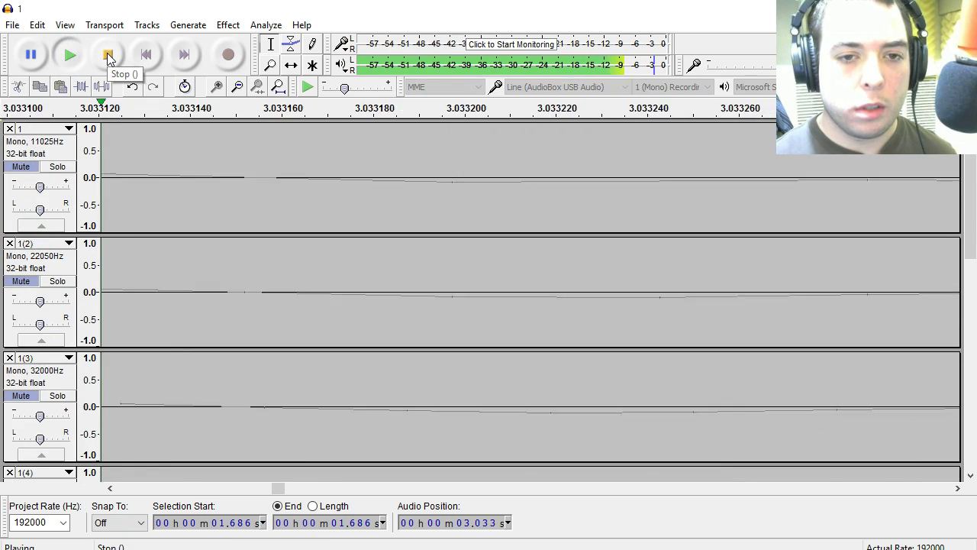
left_click(107, 55)
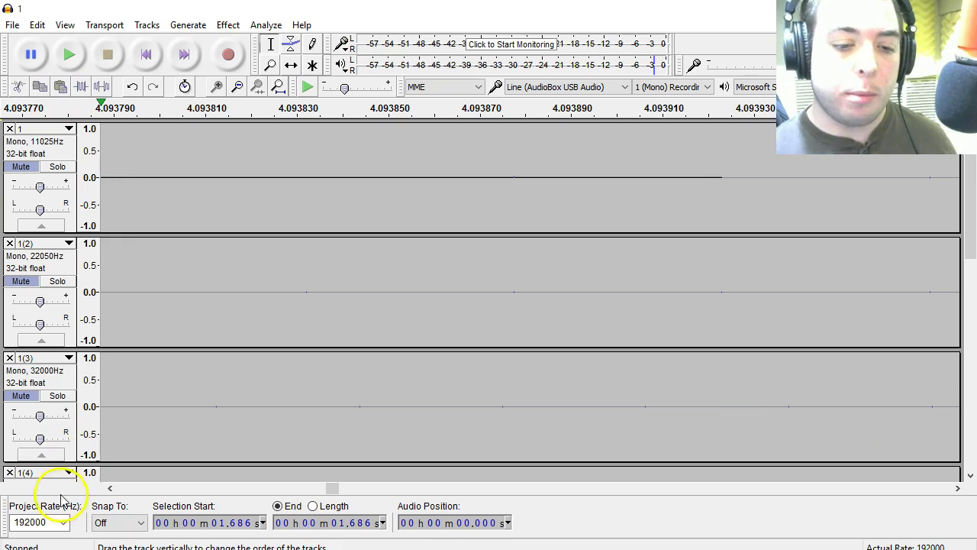
- Review the available project sample rates without changing the setting, and look over the tracks from lowest to highest rate
left_click(64, 524)
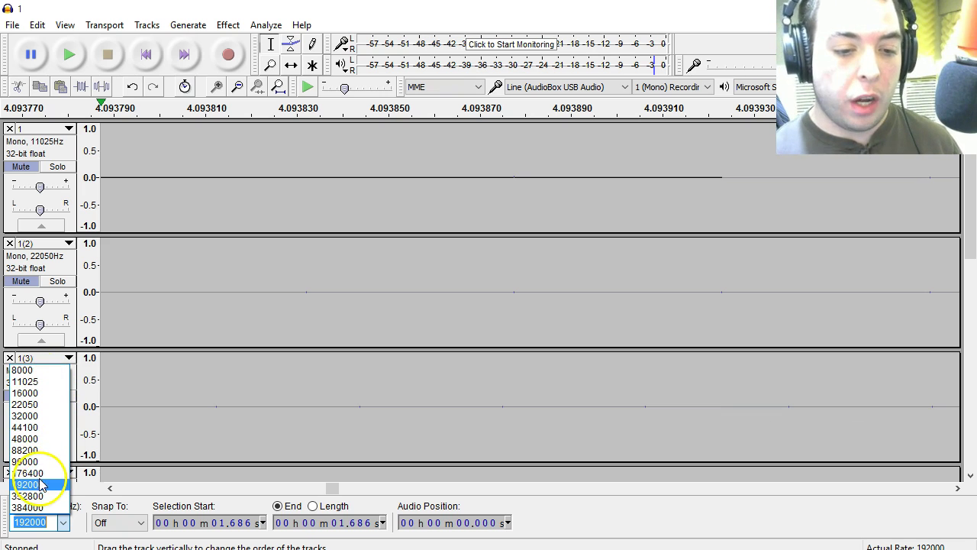
key("Escape")
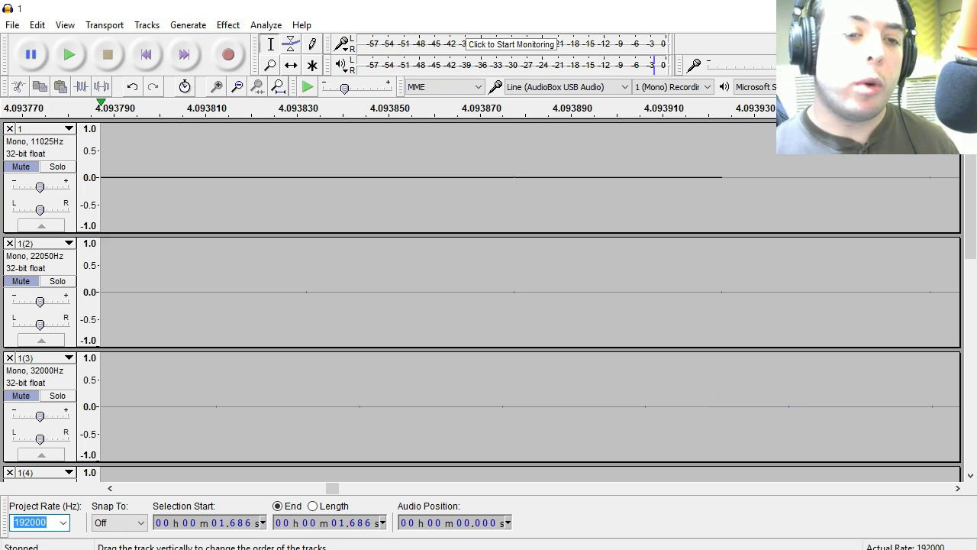
scroll(306, 297, "down", 5)
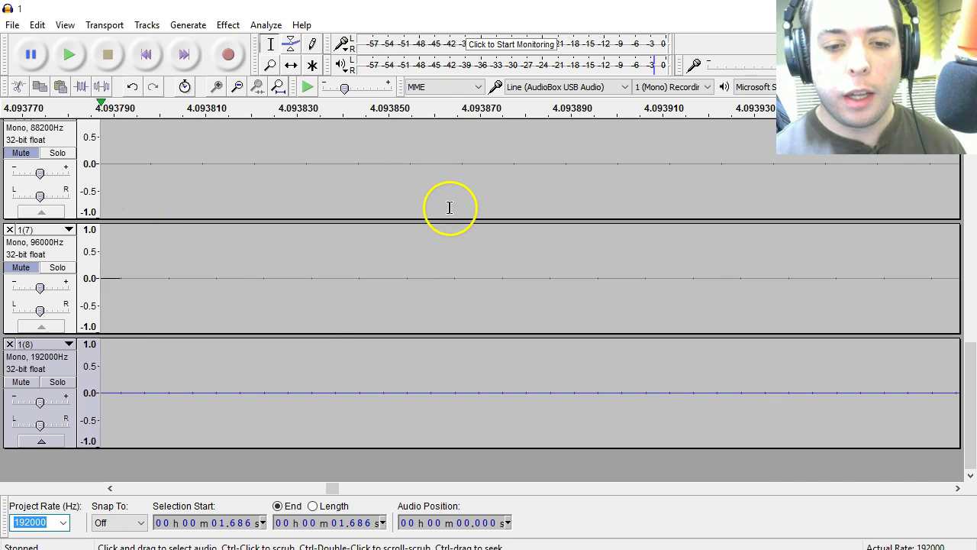
scroll(218, 262, "up", 5)
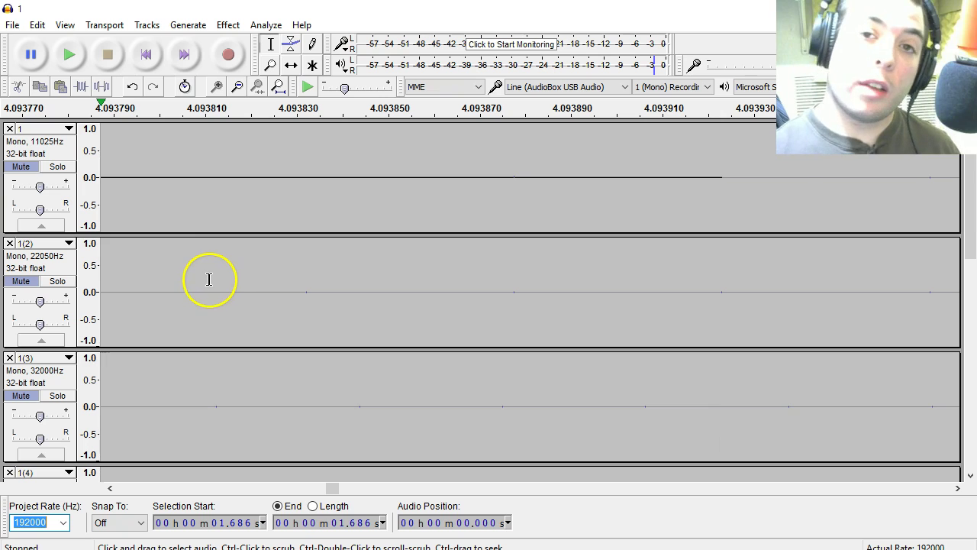